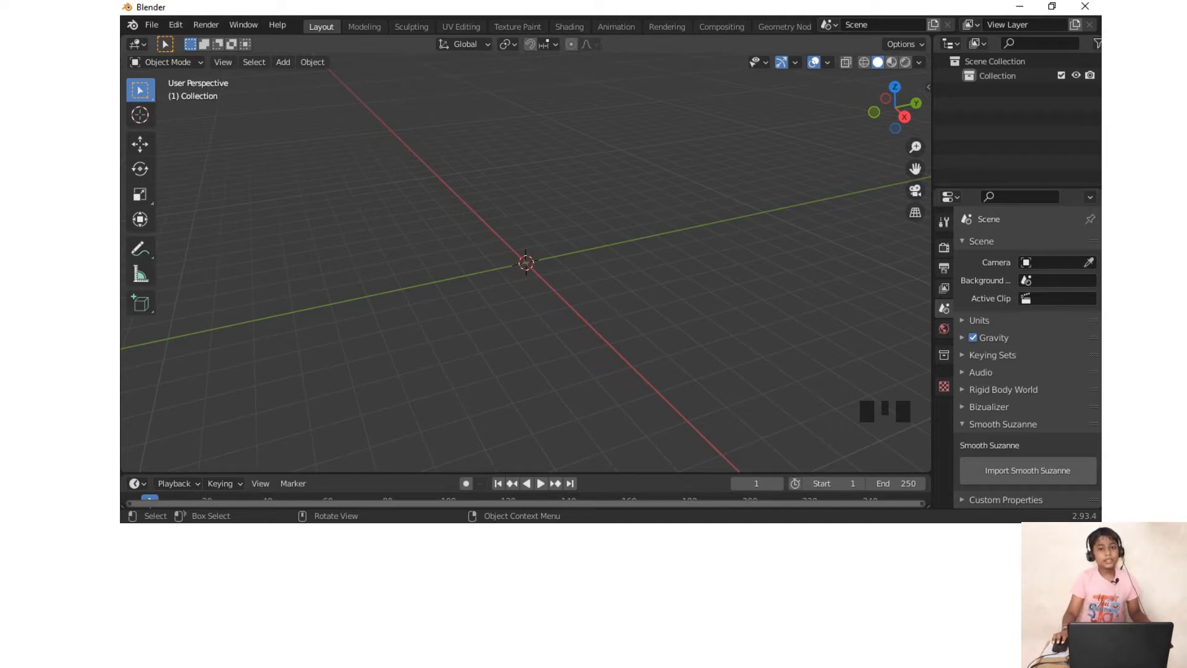
# Step: Add a mesh plane at the centre of the scene
pyautogui.hotkey('shift', 'a')
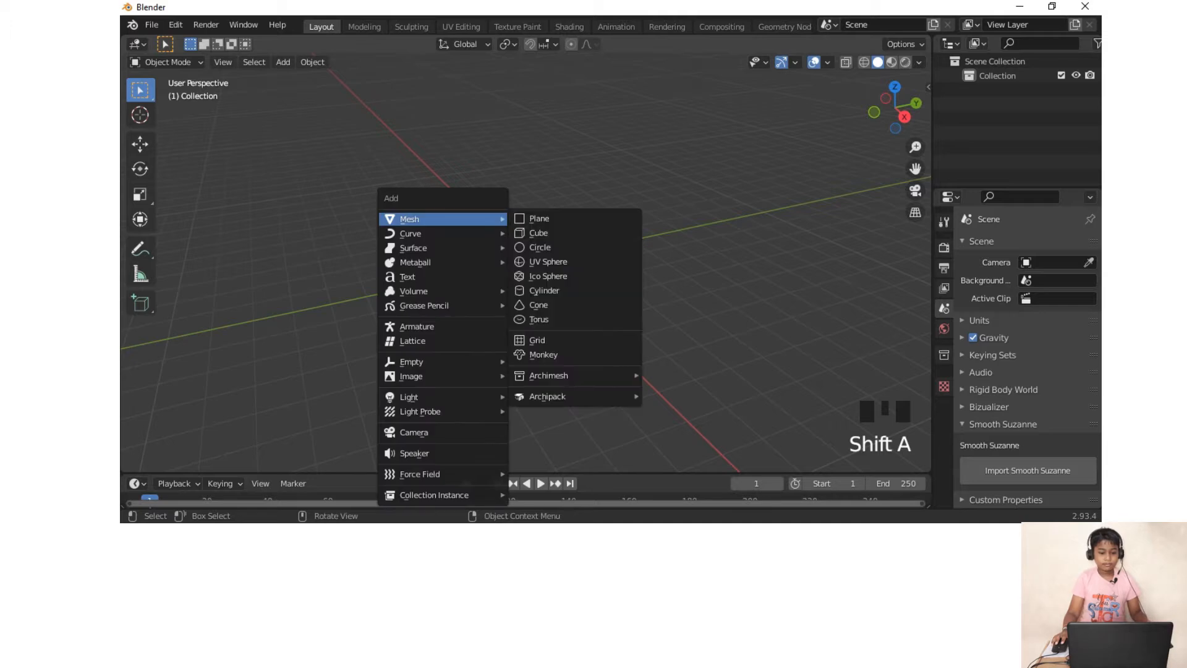
pyautogui.click(538, 219)
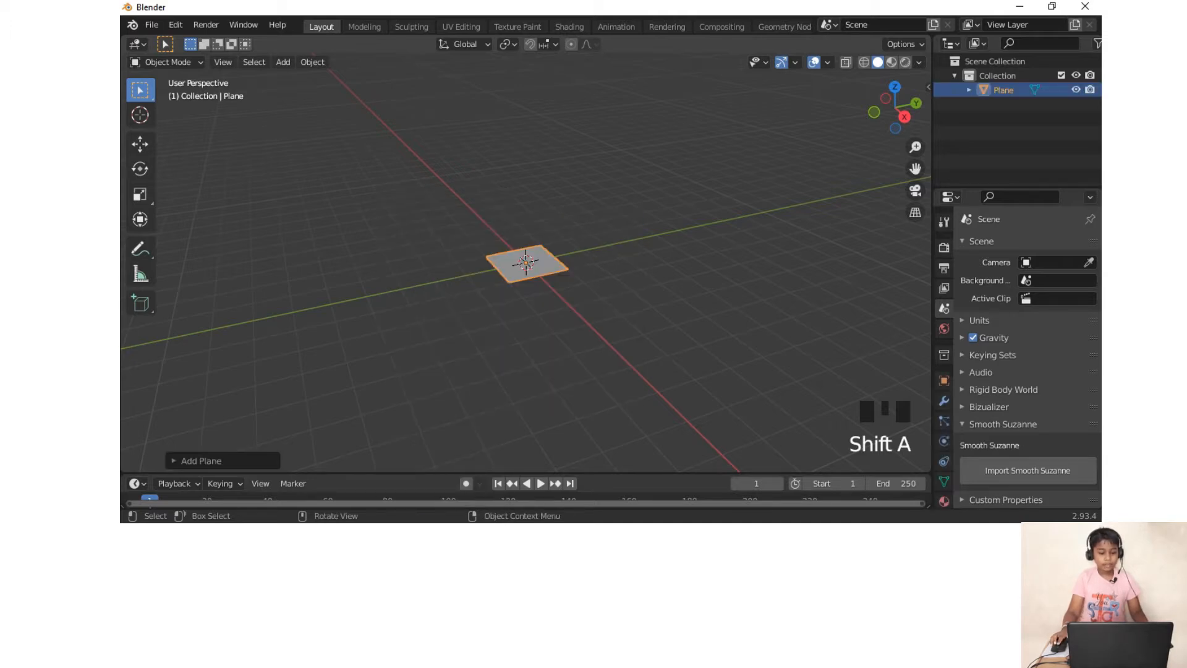
pyautogui.scroll(3, 628, 299)
pyautogui.press('s')
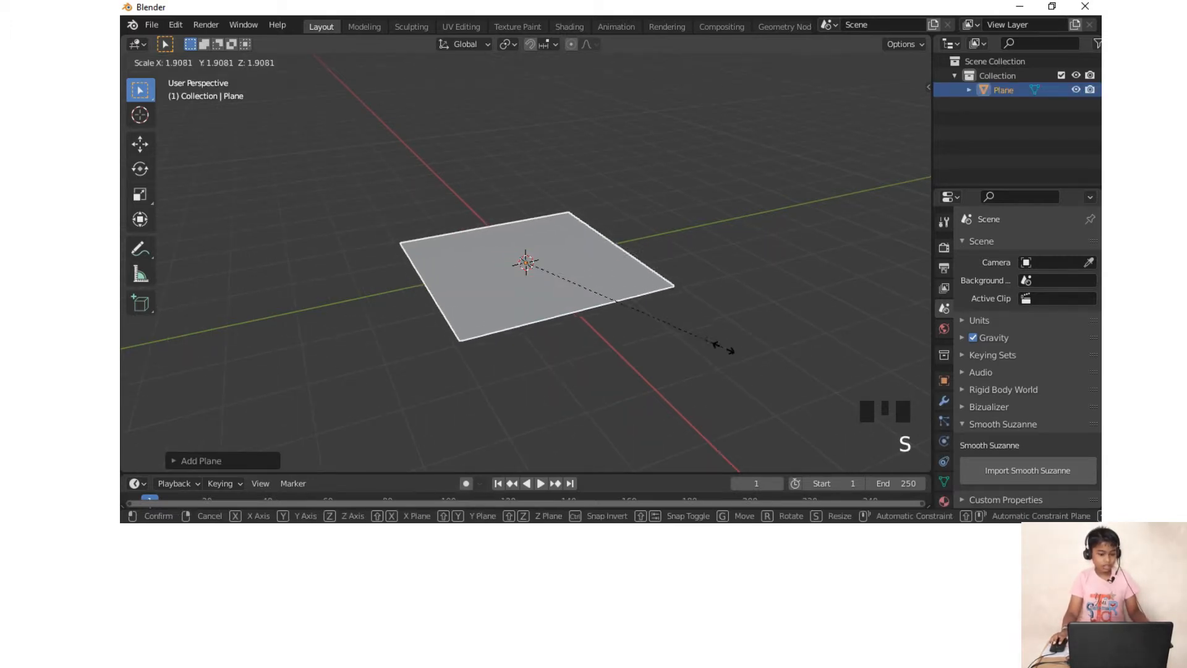
pyautogui.click(859, 380)
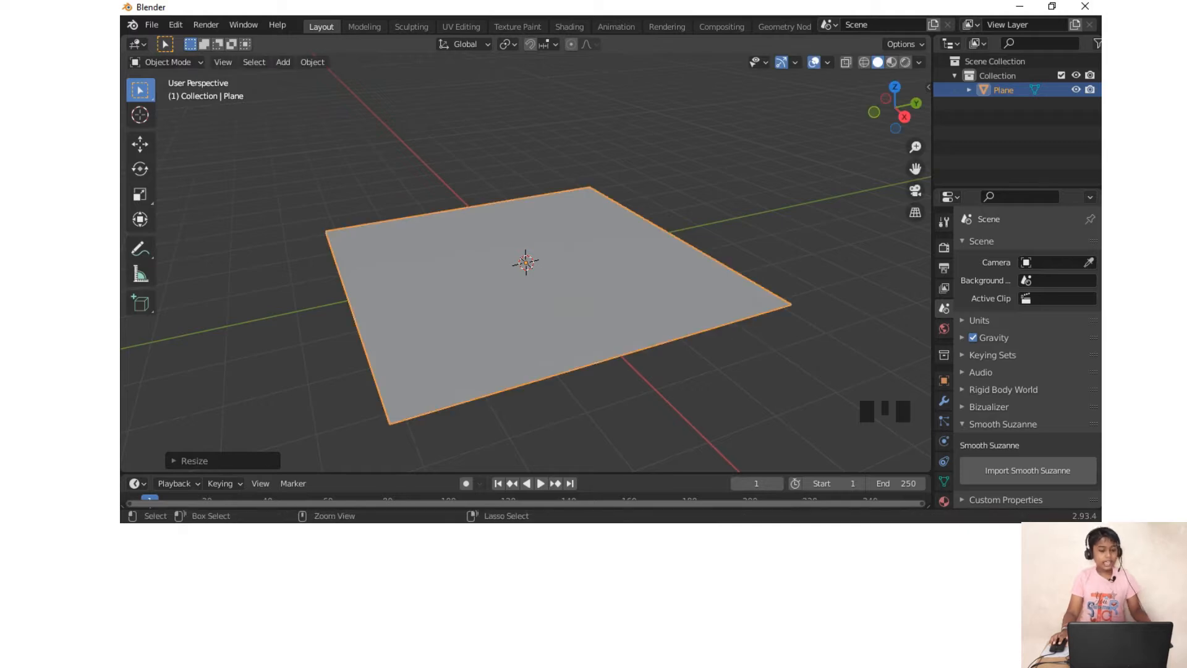
pyautogui.hotkey('ctrl', 'z')
# Step: Enlarge the plane along the X axis and somewhat less along Y to form a rectangle
pyautogui.press('s')
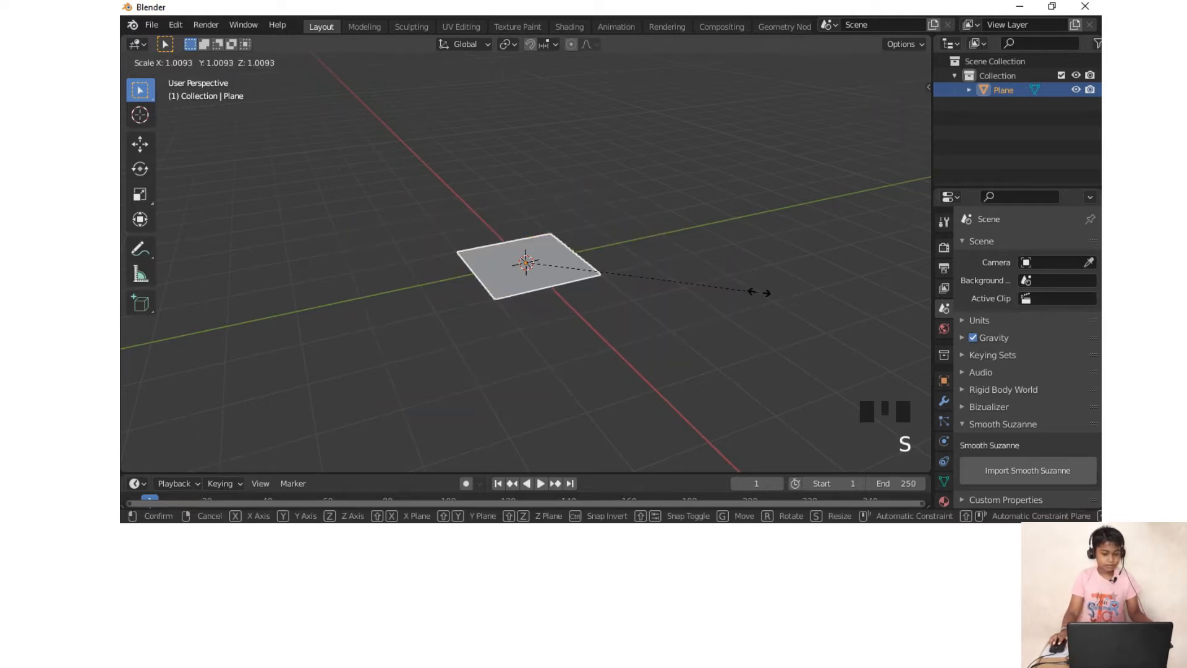
pyautogui.press('x')
pyautogui.click(272, 300)
pyautogui.press('s')
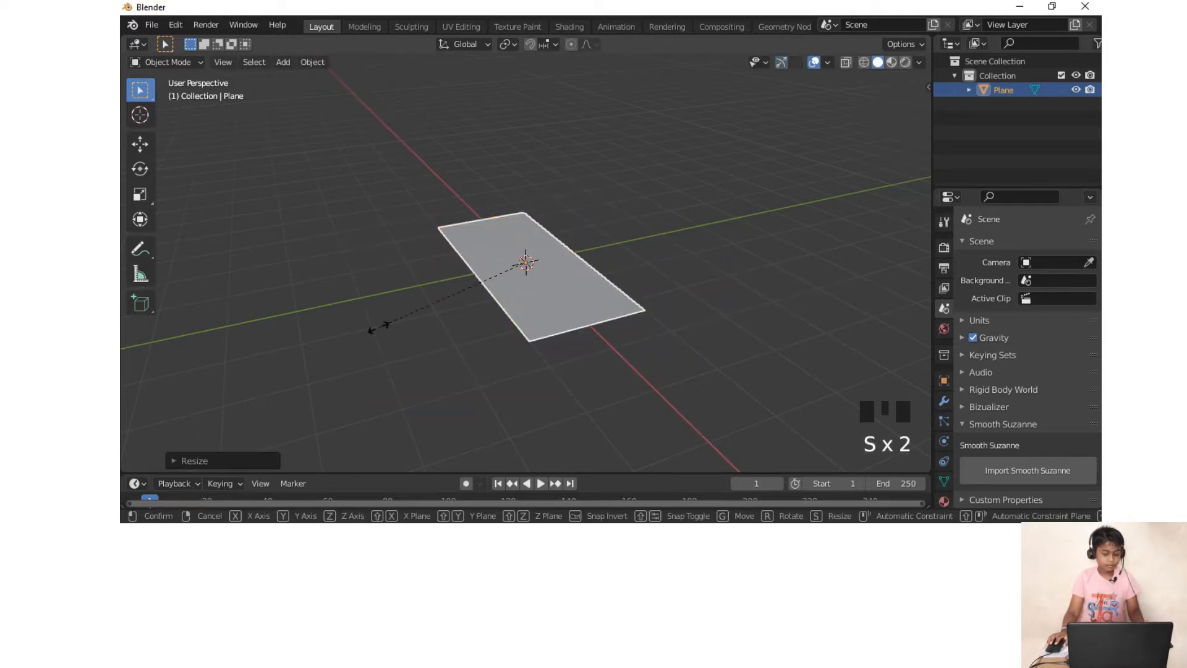
pyautogui.press('y')
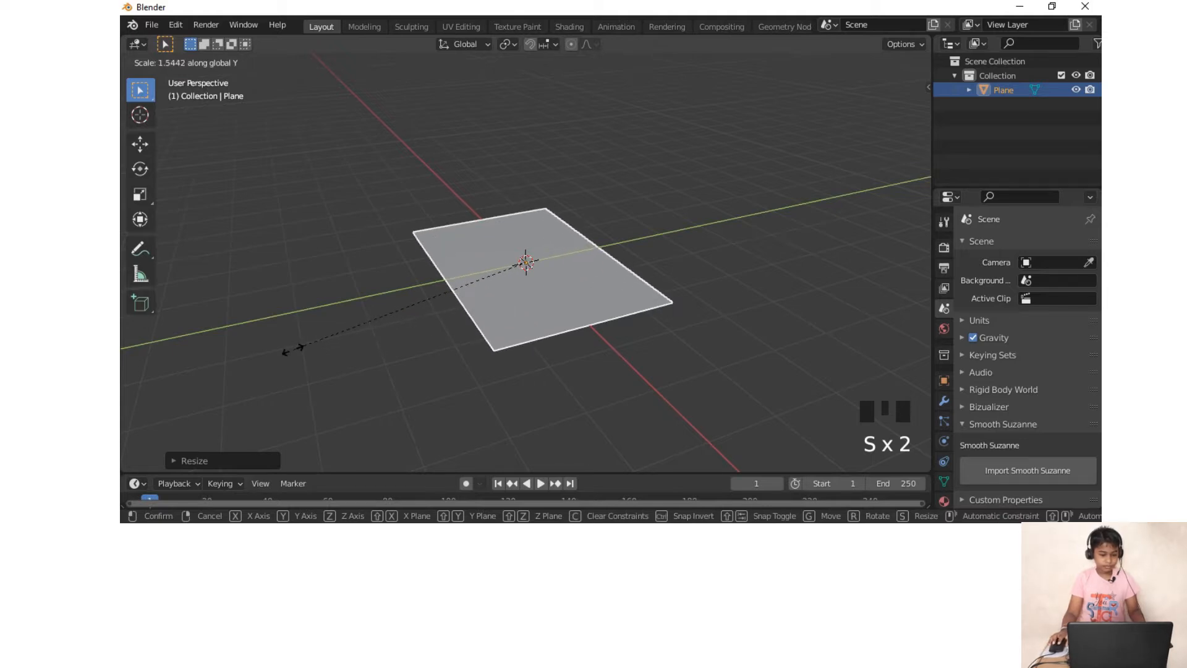
pyautogui.click(267, 363)
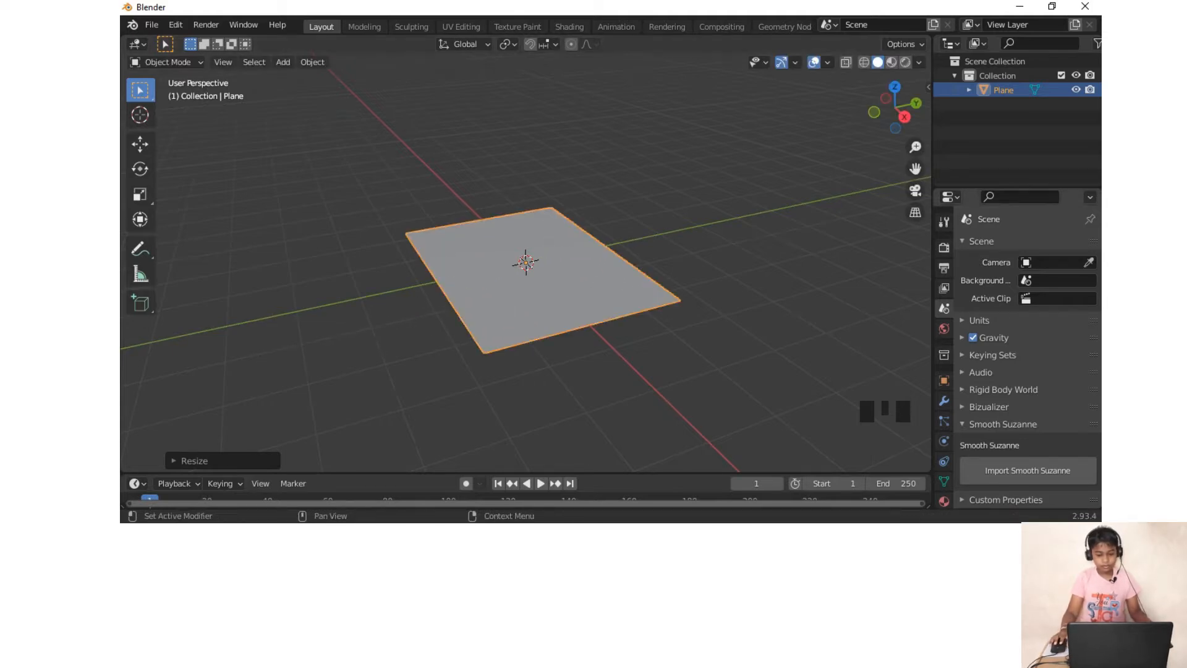
# Step: In edit mode, add two loop cuts parallel to the Y axis, one near each short end of the plane
pyautogui.press('Tab')
pyautogui.moveTo(267, 362); pyautogui.dragTo(377, 365, button='middle')
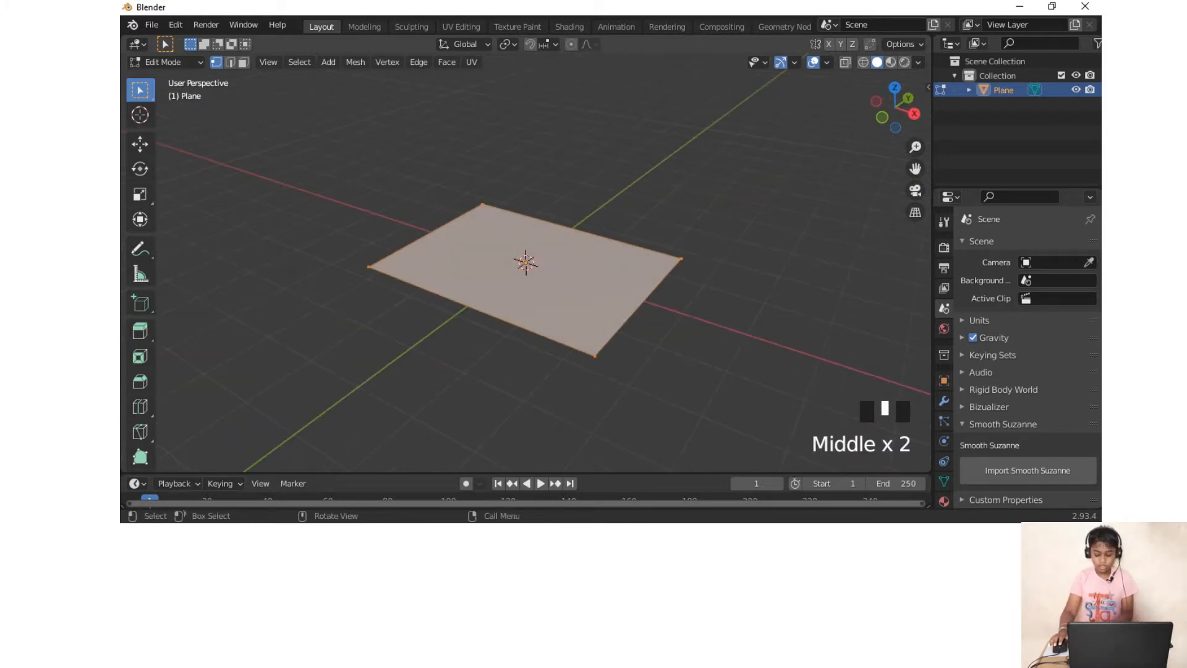
pyautogui.press('KP_7')
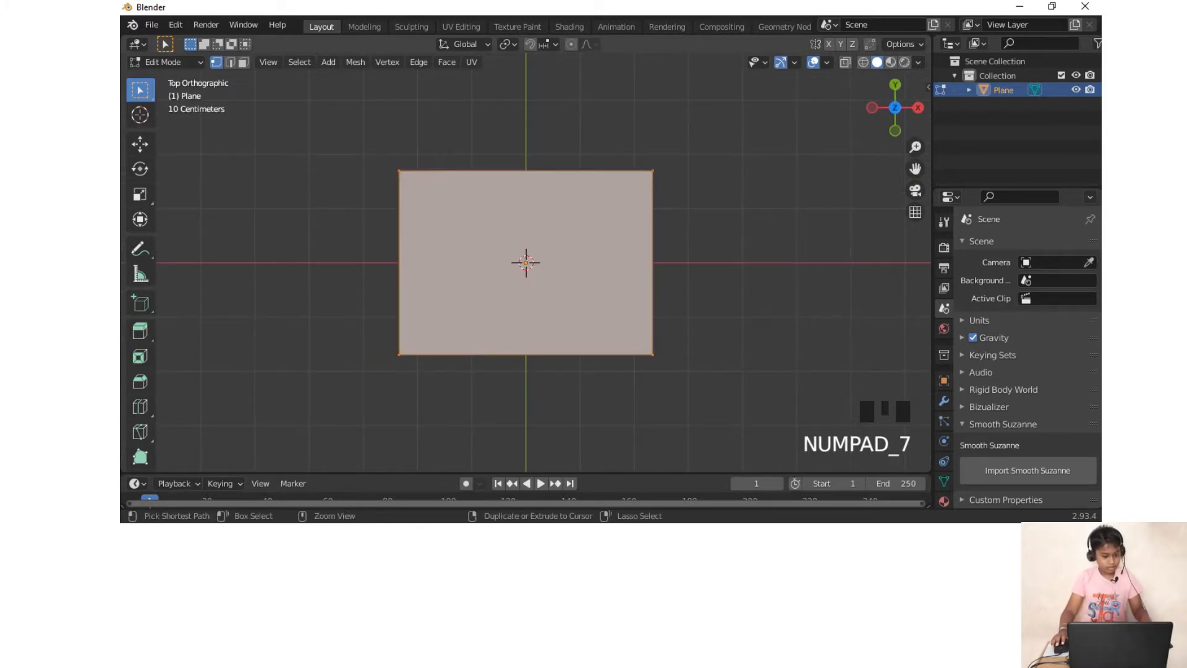
pyautogui.hotkey('ctrl', 'r')
pyautogui.click(416, 179)
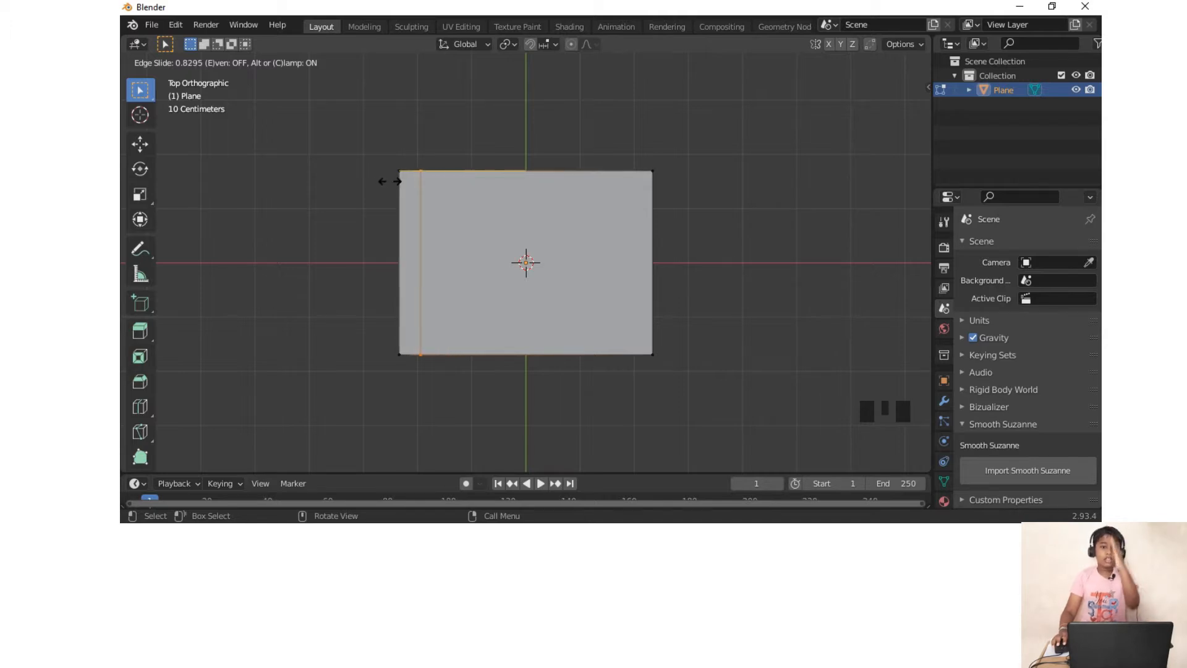
pyautogui.click(399, 146)
pyautogui.hotkey('ctrl', 'r')
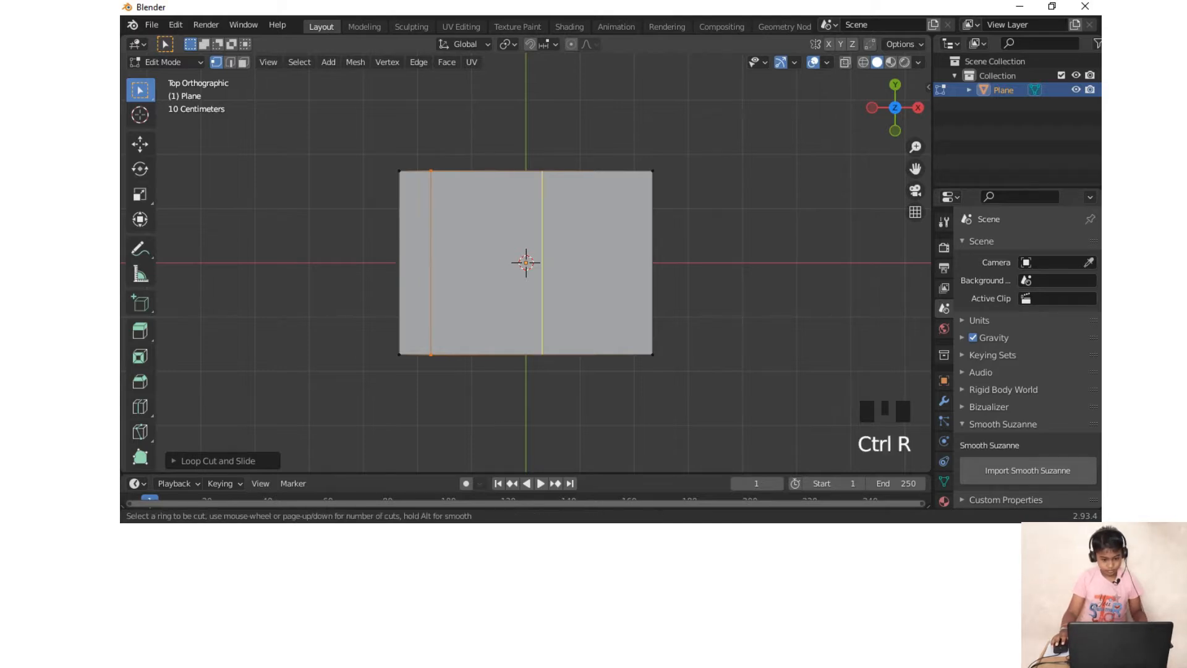
pyautogui.click(542, 262)
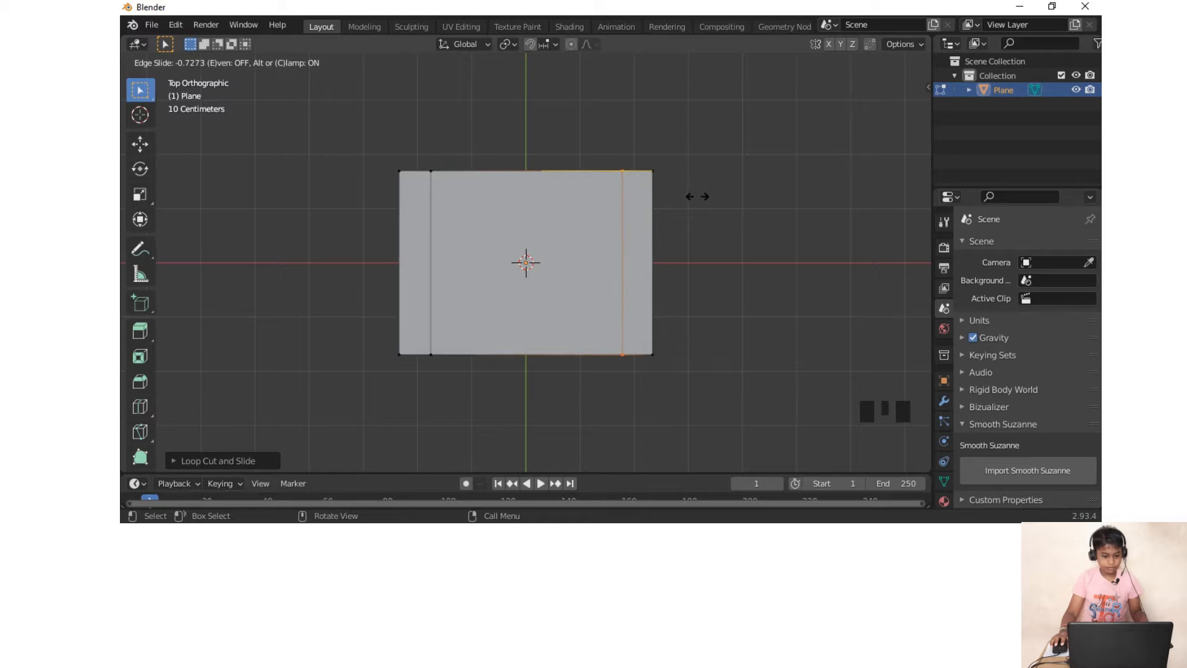
pyautogui.click(690, 194)
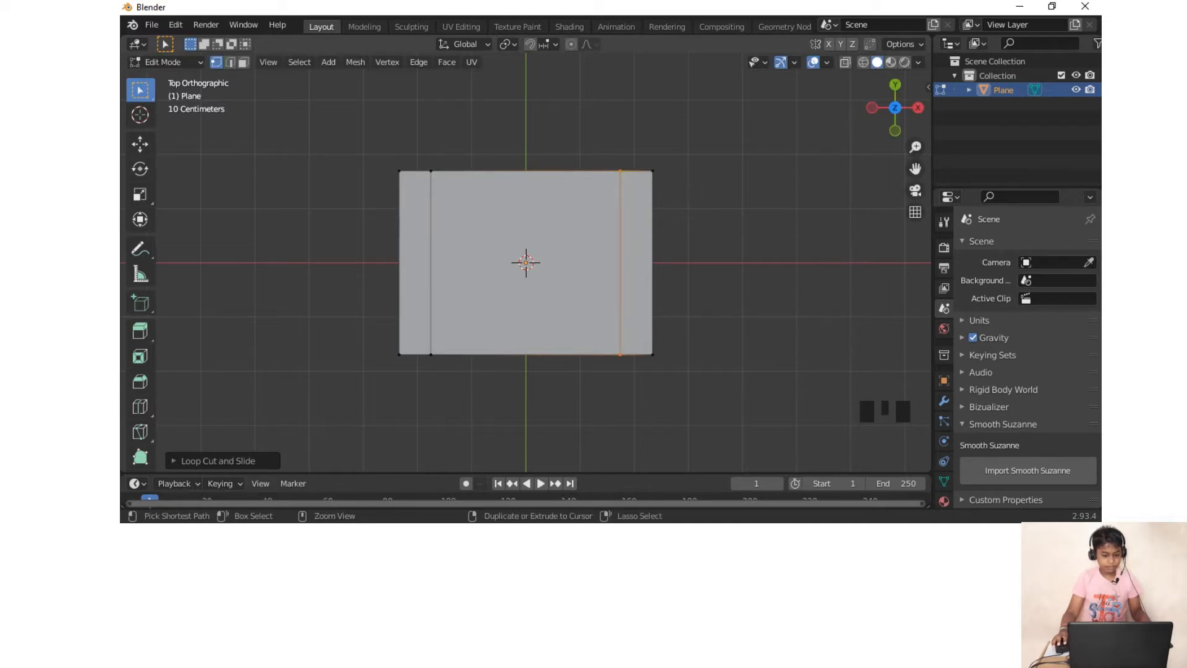
# Step: Add two loop cuts parallel to the X axis, one near each long edge, leaving a narrow border around the centre face
pyautogui.hotkey('ctrl', 'r')
pyautogui.click(399, 262)
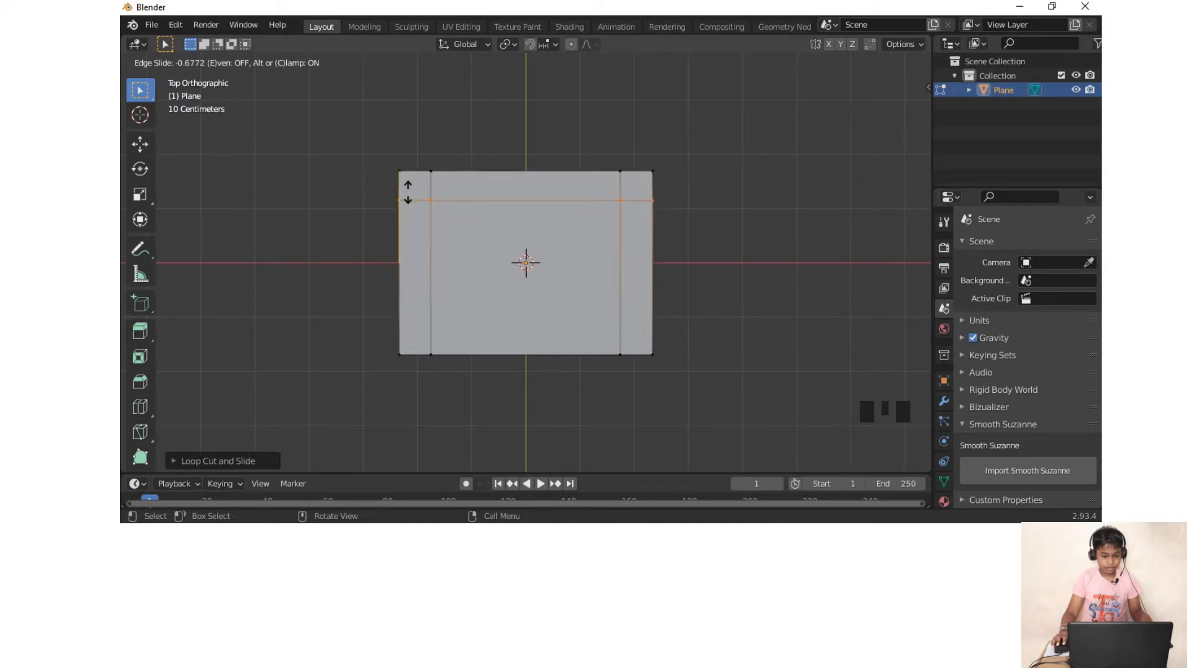
pyautogui.click(408, 192)
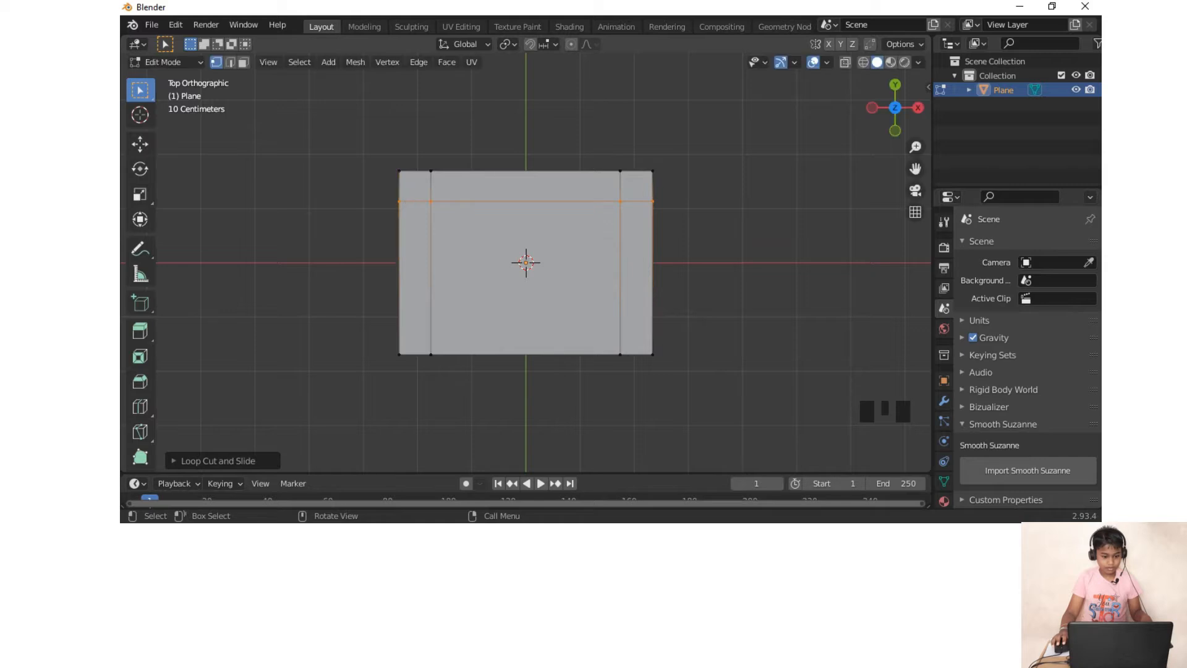
pyautogui.hotkey('ctrl', 'r')
pyautogui.click(400, 291)
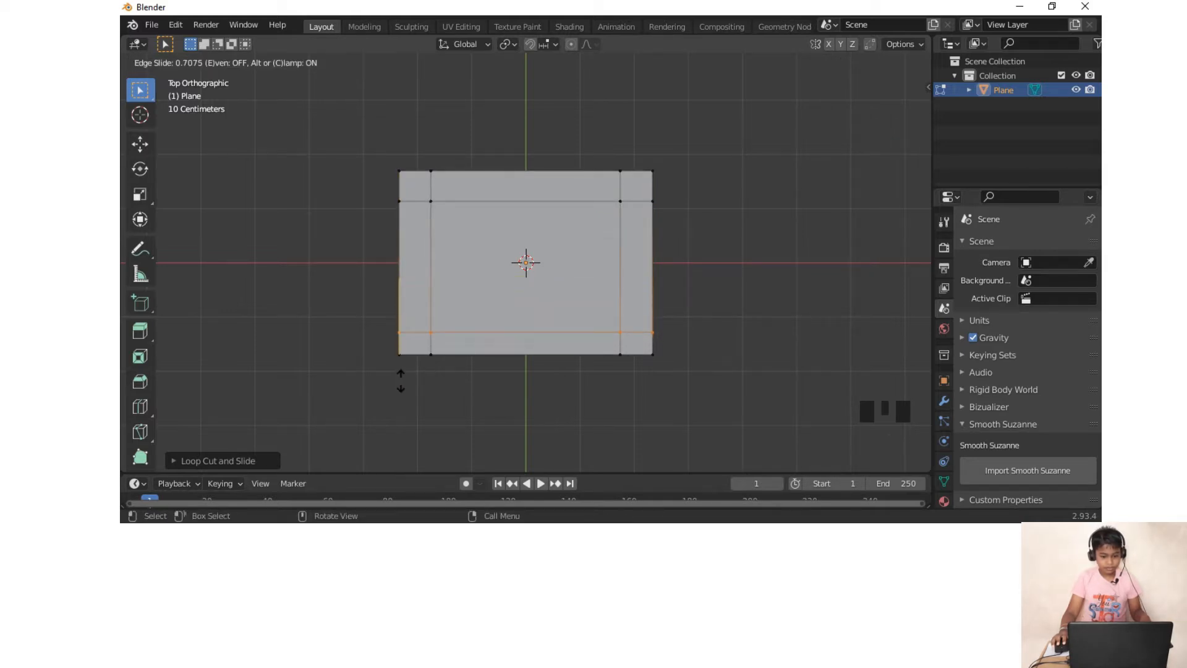
pyautogui.click(399, 373)
# Step: Extrude the large centre face about 1 m downward to form a recess, and return to object mode
pyautogui.moveTo(399, 373); pyautogui.dragTo(433, 328, button='middle')
pyautogui.scroll(2, 499, 306)
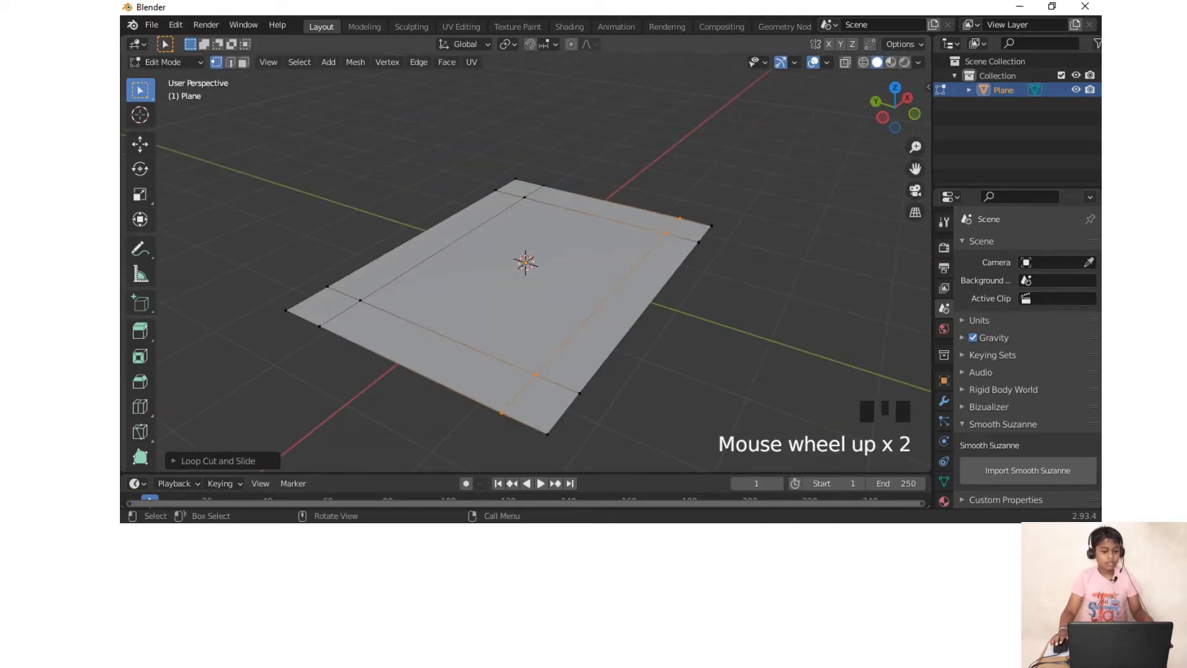
pyautogui.press('3')
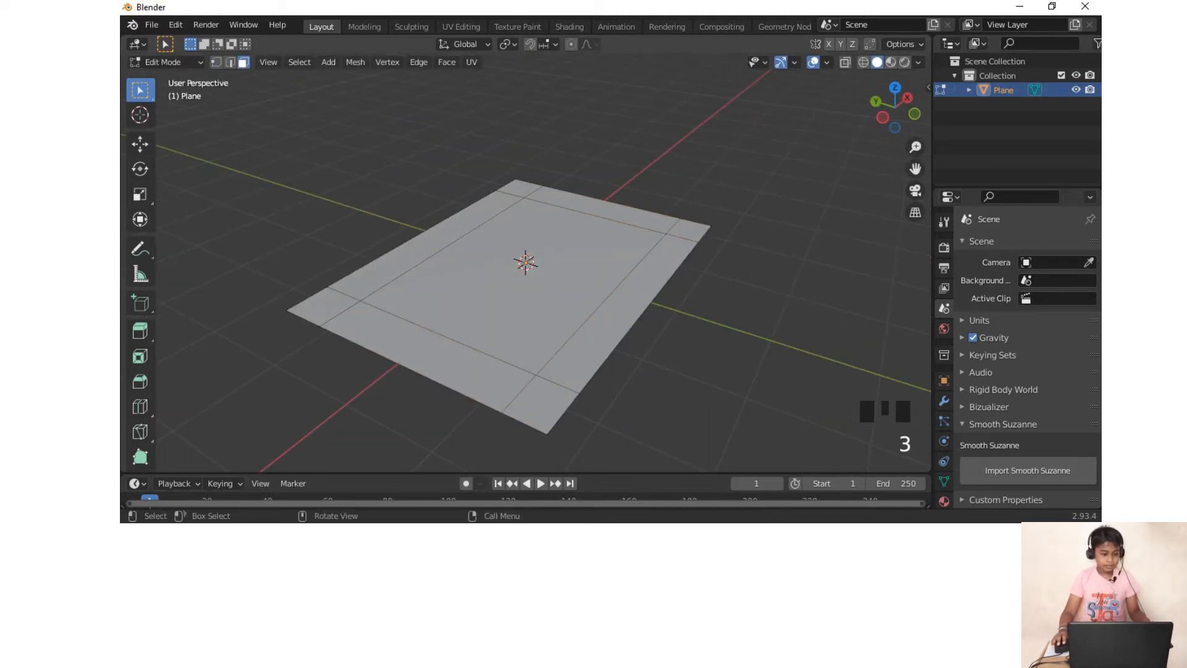
pyautogui.click(513, 287)
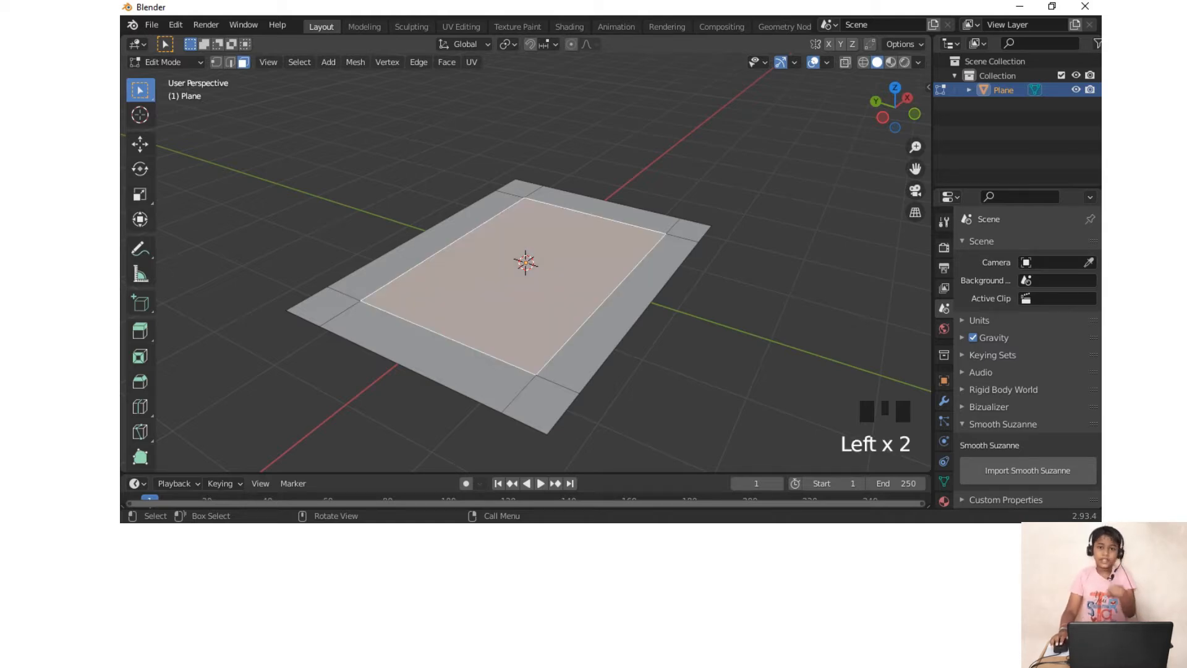
pyautogui.press('e')
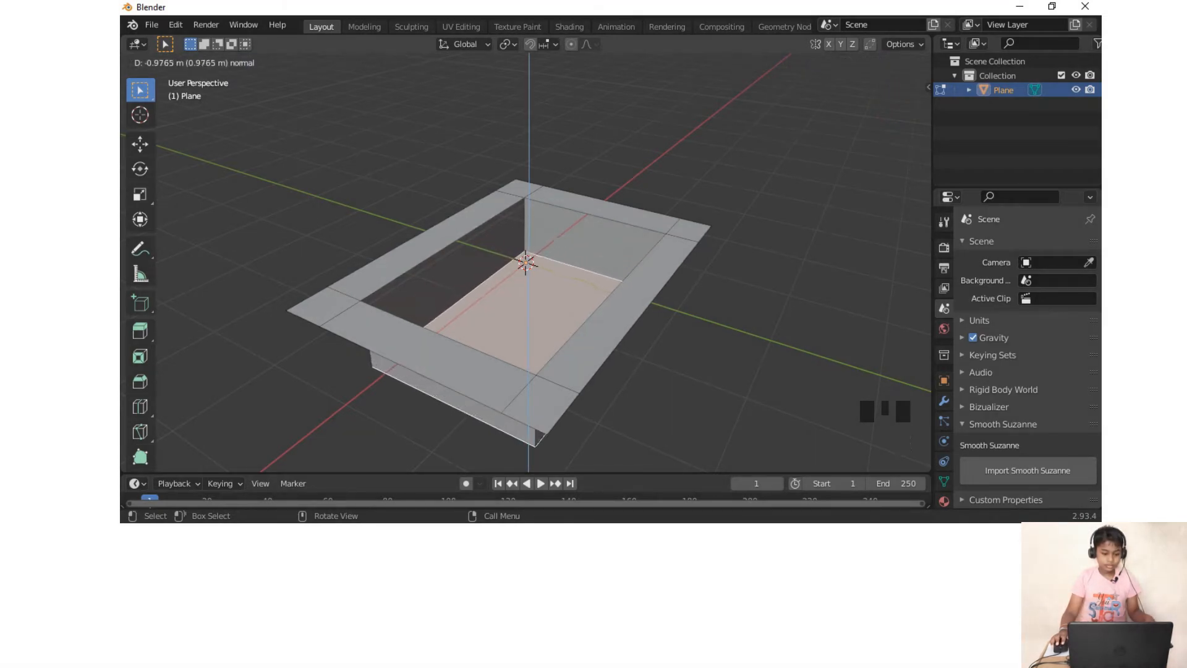
pyautogui.press('Return')
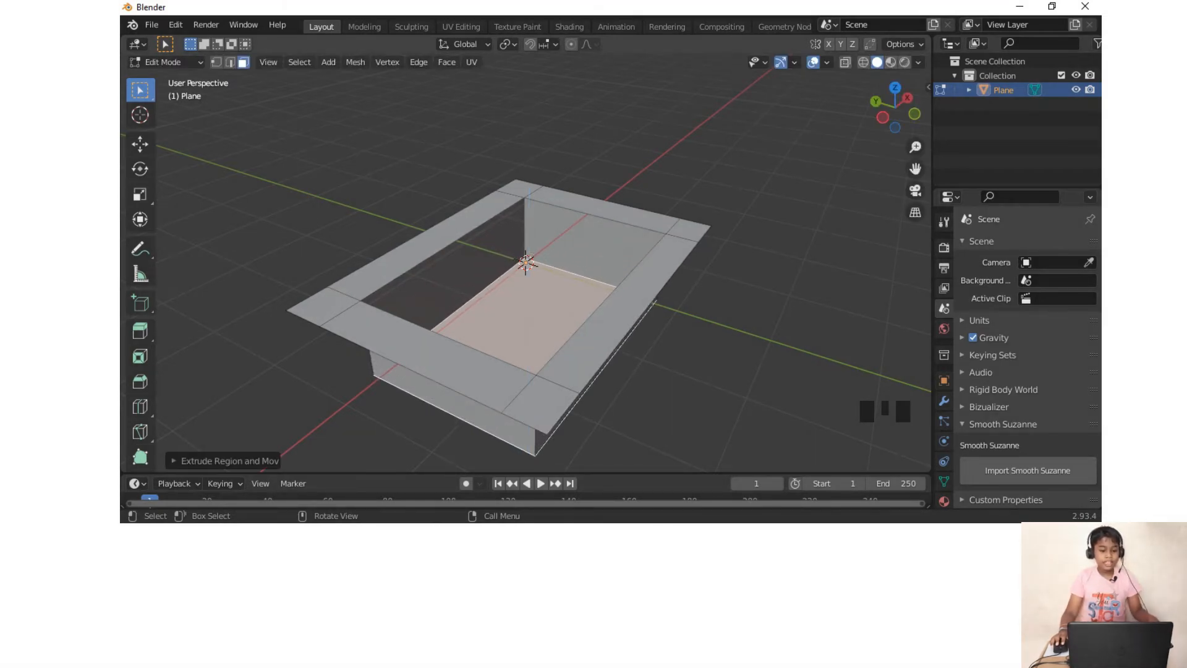
pyautogui.press('Tab')
# Step: Add a Subdivision Surface modifier to the plane and set its viewport levels to 6
pyautogui.moveTo(556, 309); pyautogui.dragTo(507, 251, button='middle')
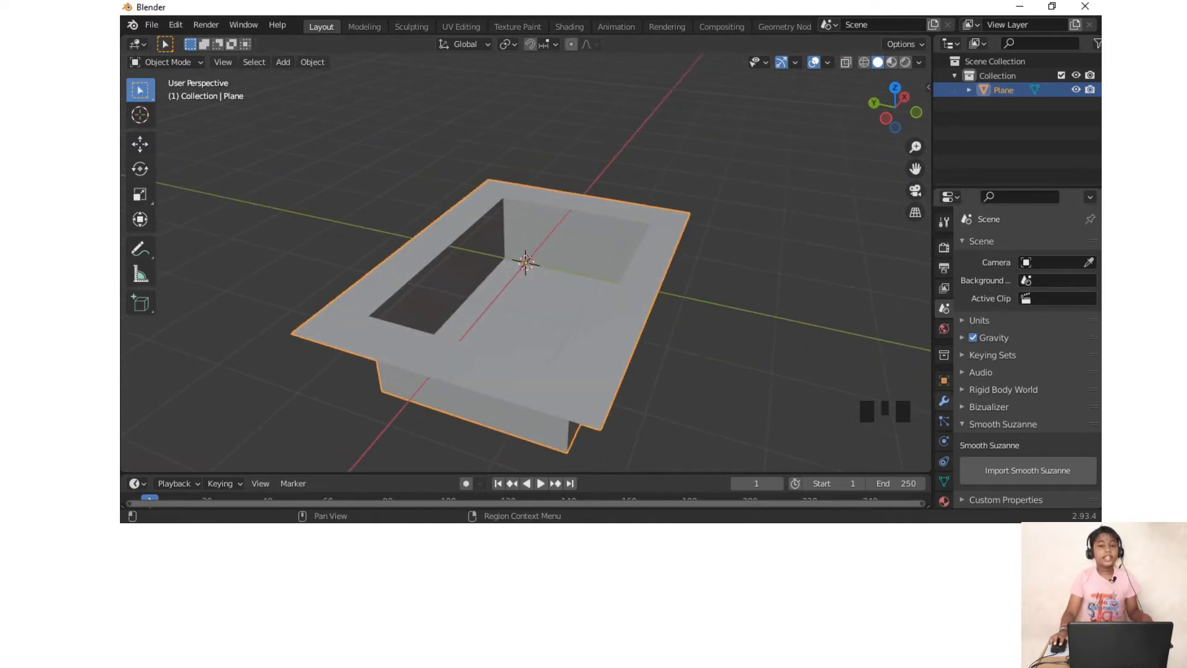
pyautogui.click(945, 401)
pyautogui.click(1027, 244)
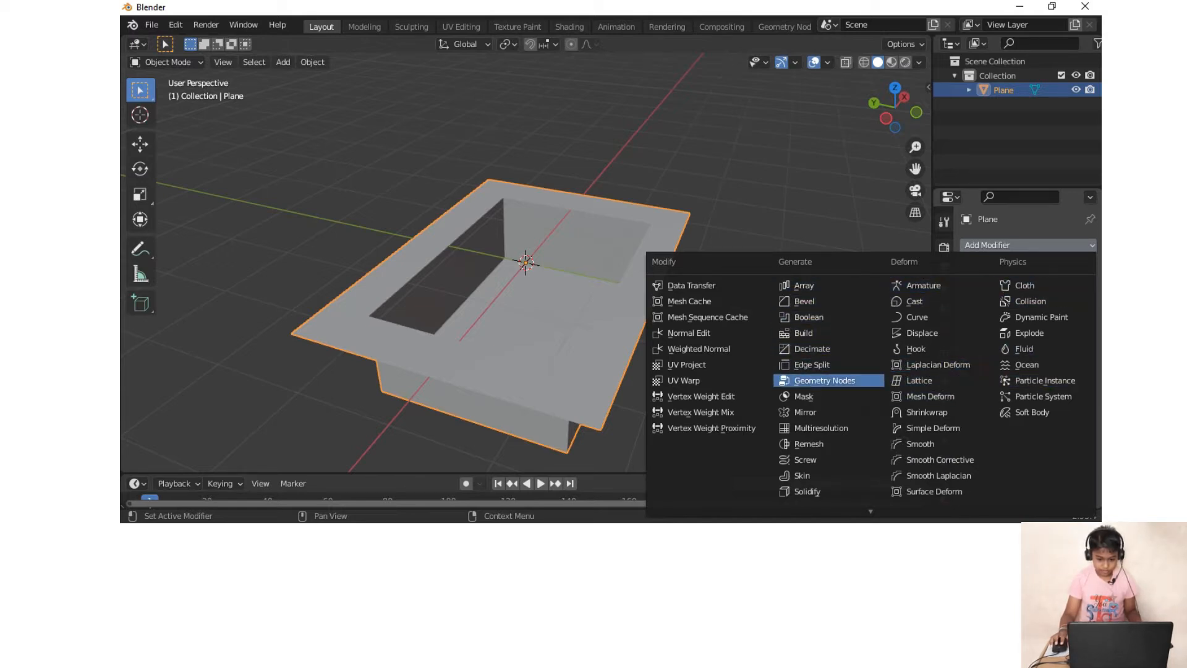
pyautogui.scroll(-4, 828, 491)
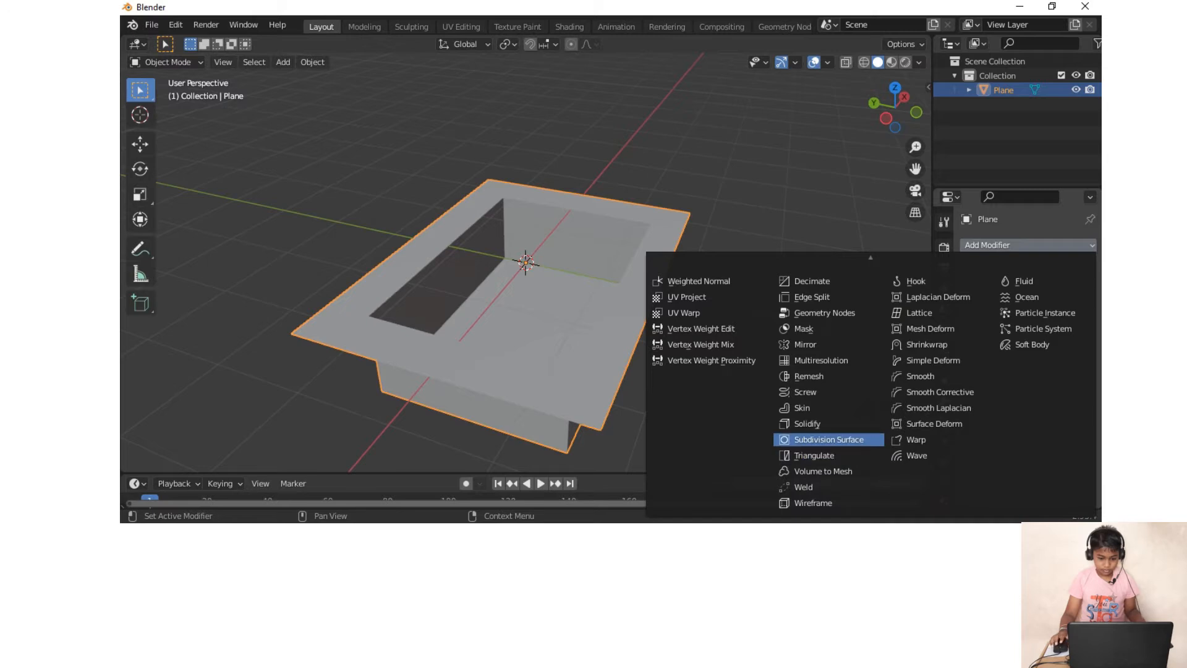
pyautogui.click(828, 440)
pyautogui.moveTo(828, 439); pyautogui.dragTo(801, 454, button='middle')
pyautogui.moveTo(1045, 309); pyautogui.dragTo(1079, 309)
pyautogui.moveTo(823, 291); pyautogui.dragTo(814, 260, button='middle')
pyautogui.press('Tab')
pyautogui.press('e')
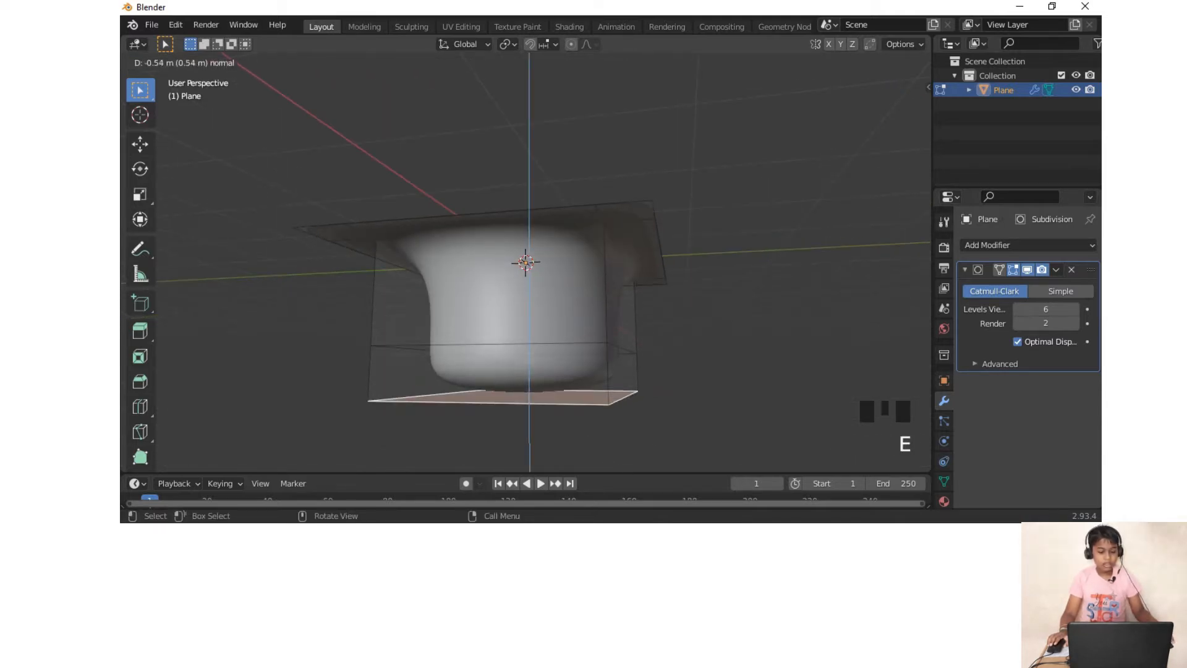
pyautogui.press('Escape')
pyautogui.moveTo(814, 260); pyautogui.dragTo(624, 343, button='middle')
pyautogui.hotkey('ctrl', 'z')
pyautogui.press('Tab')
pyautogui.scroll(-2, 717, 338)
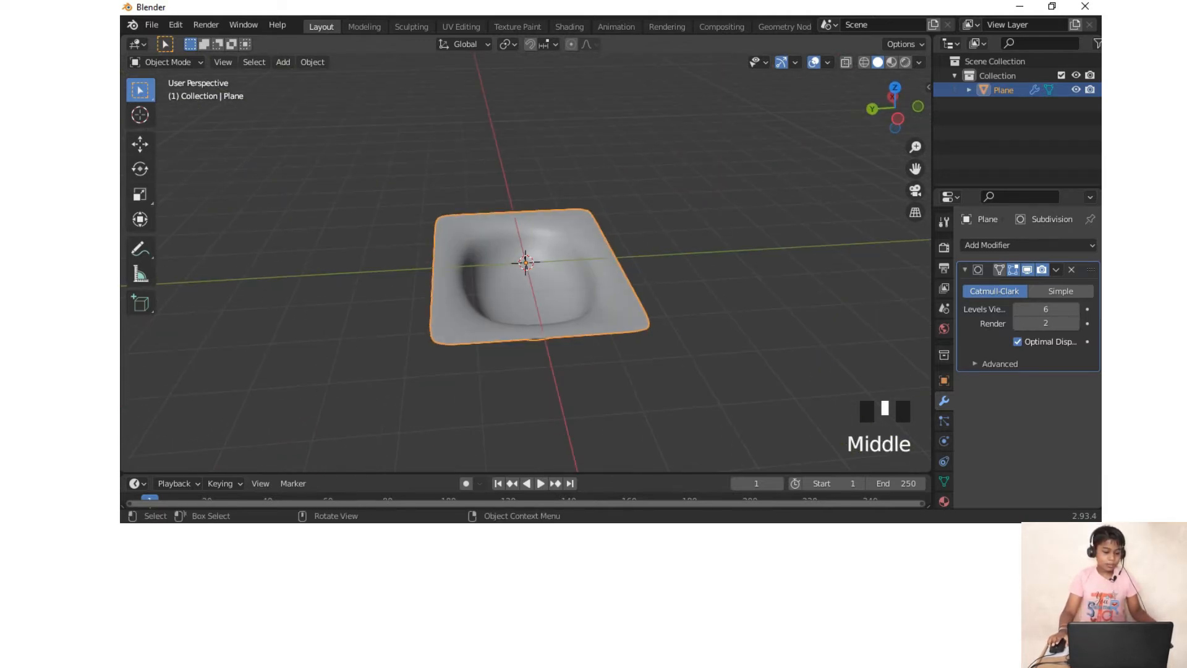
# Step: Move all edge segments of the rim's positive-Y side about 0.67 m outward along Y, and return to object mode
pyautogui.press('Tab')
pyautogui.scroll(2, 525, 278)
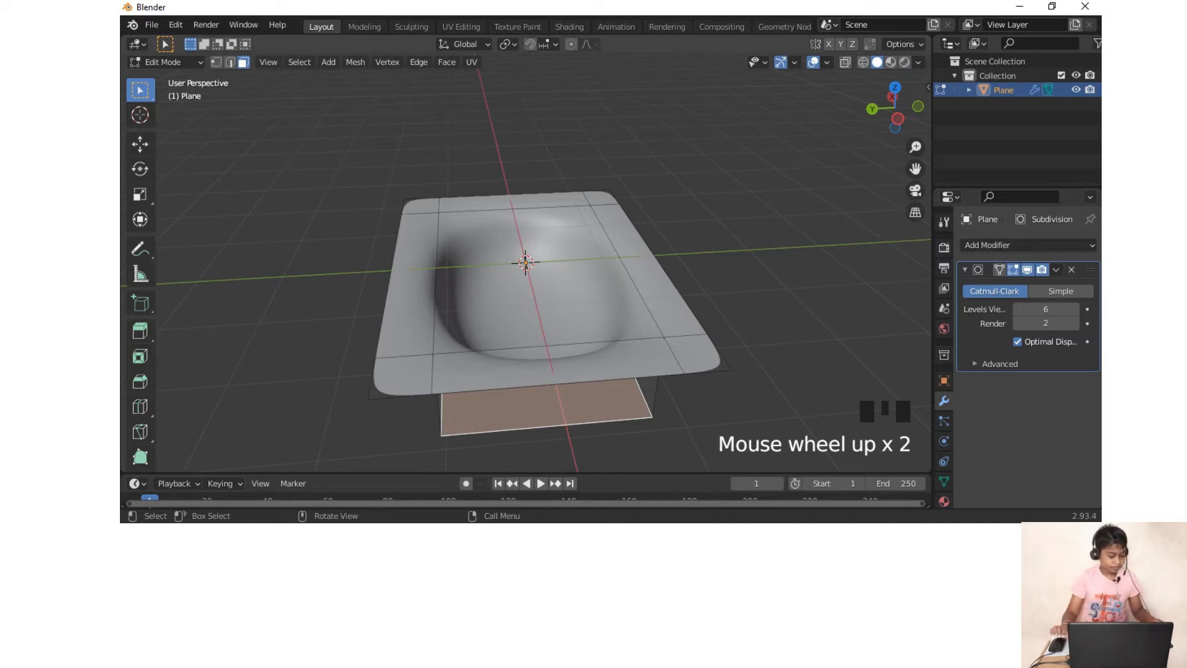
pyautogui.press('2')
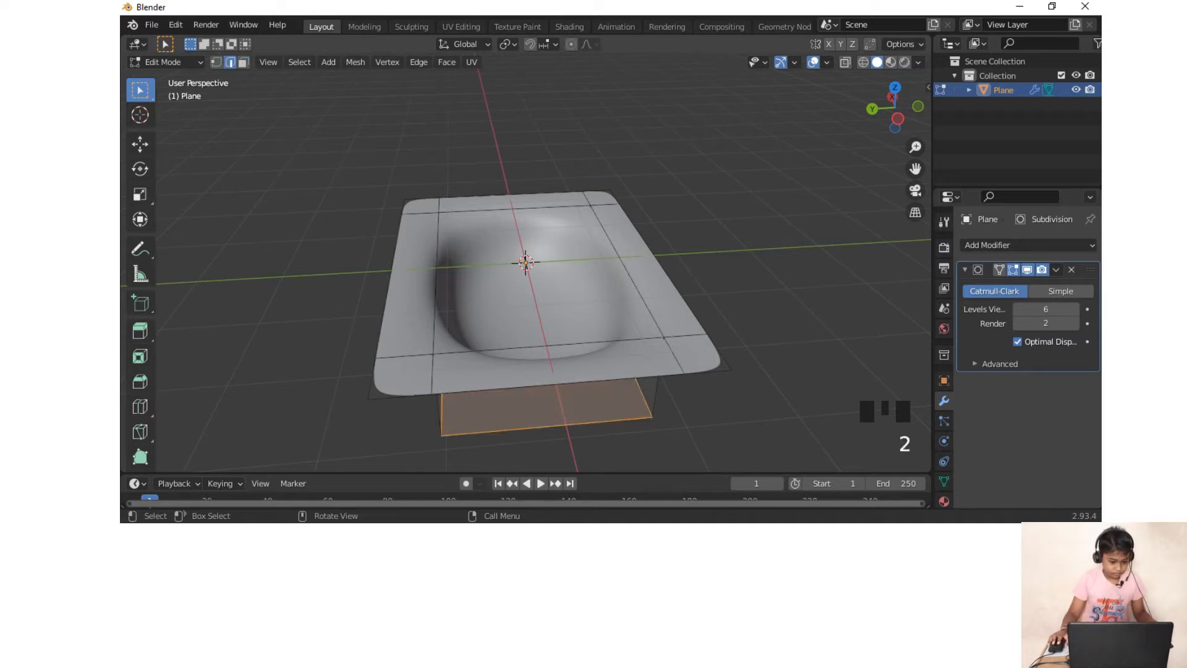
pyautogui.click(388, 285)
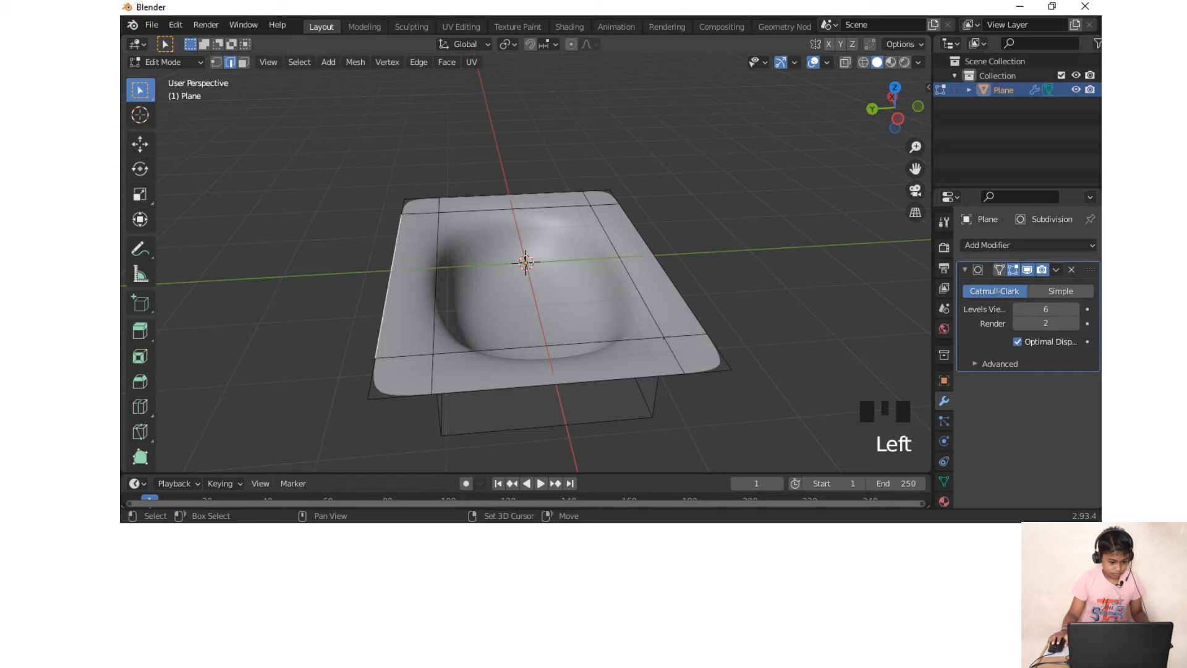
pyautogui.keyDown('shift'); pyautogui.click(388, 285); pyautogui.keyUp('shift')
pyautogui.keyDown('shift'); pyautogui.click(372, 379); pyautogui.keyUp('shift')
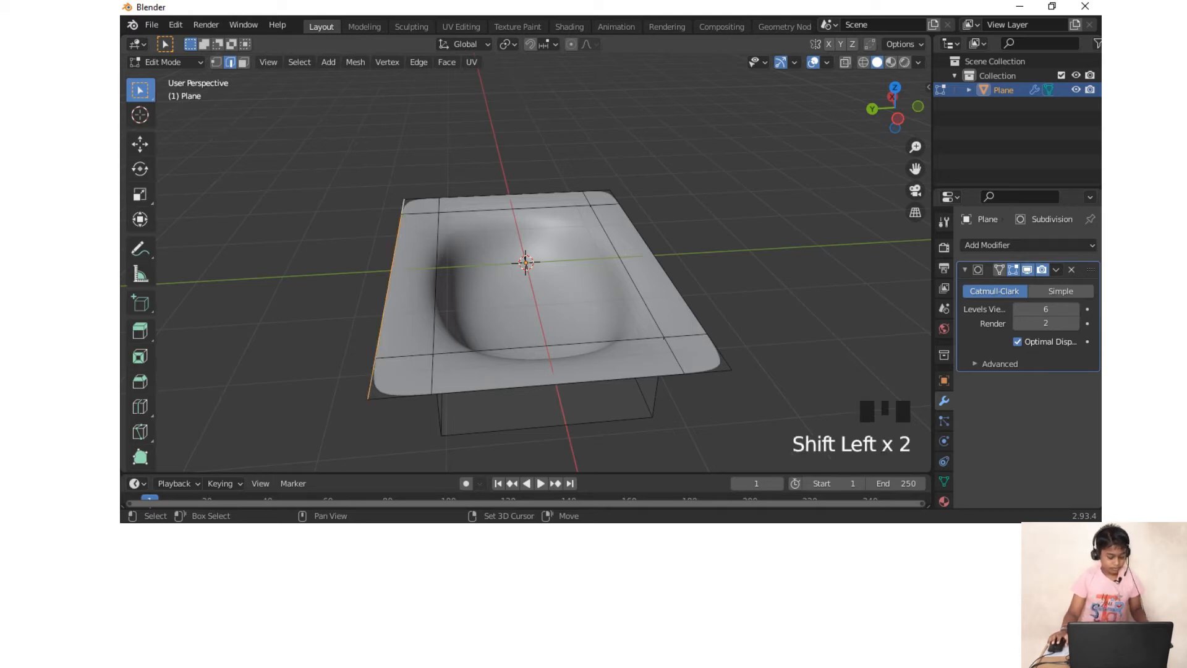
pyautogui.press('g')
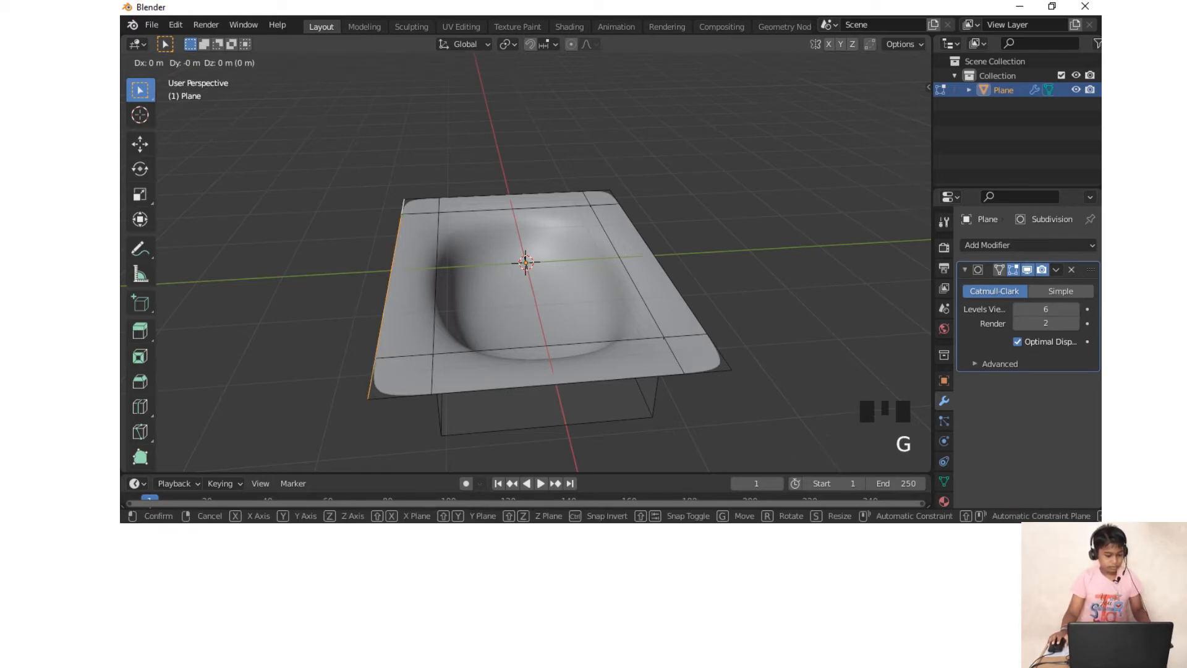
pyautogui.press('y')
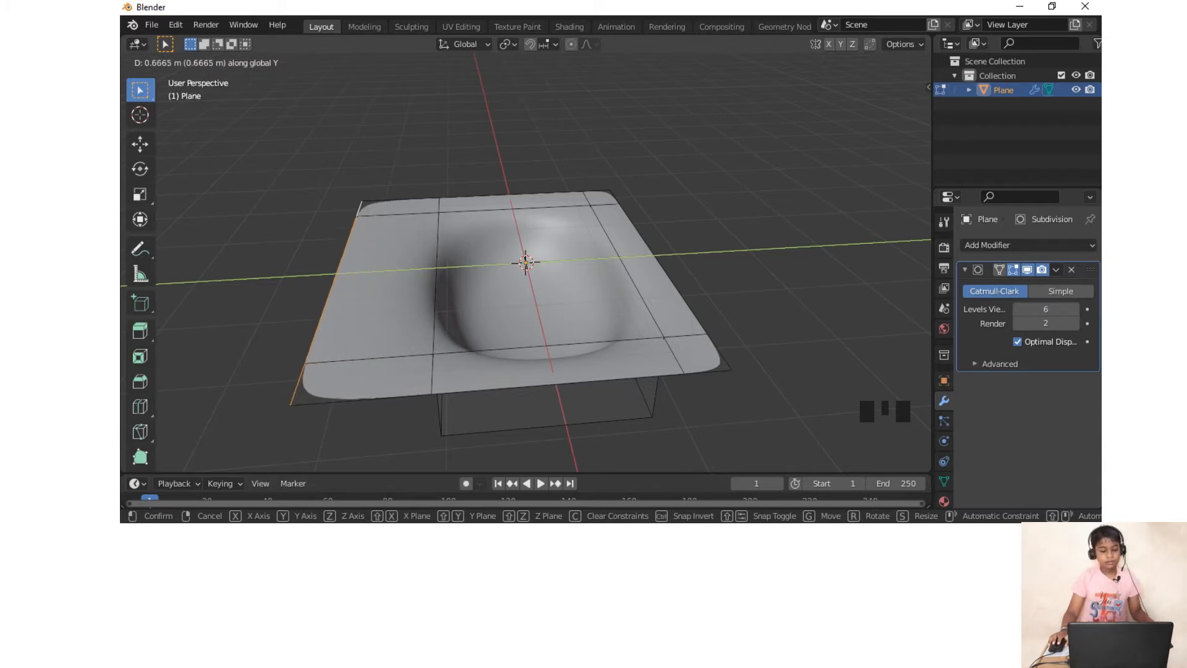
pyautogui.press('Return')
pyautogui.press('Tab')
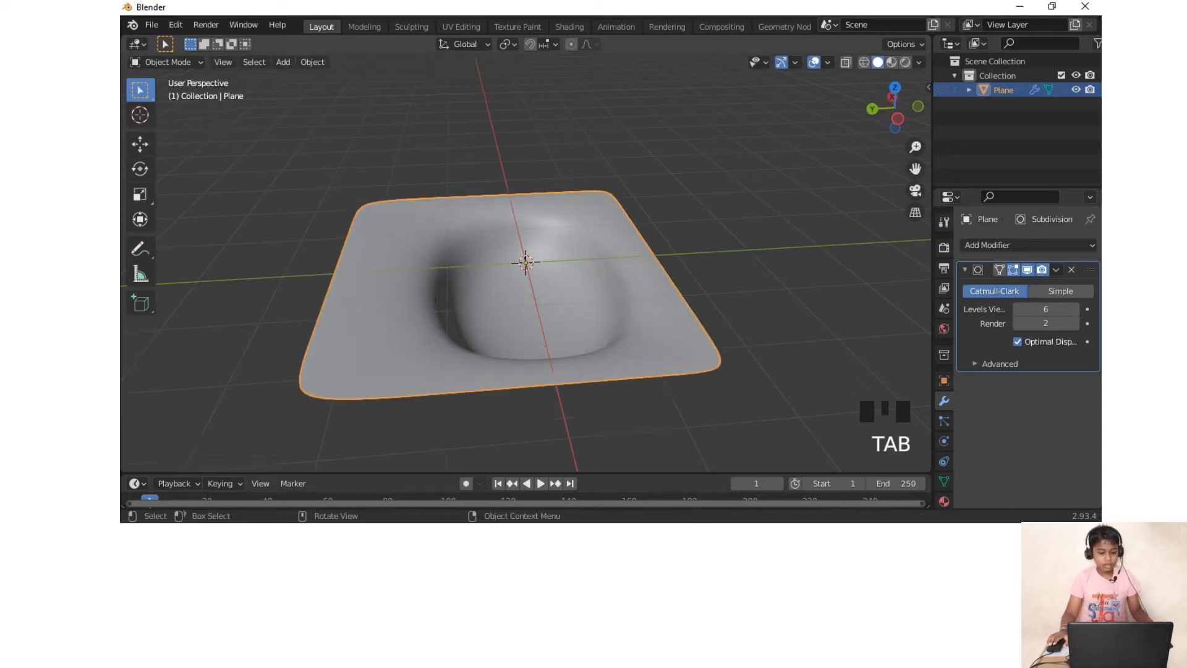
pyautogui.moveTo(495, 371); pyautogui.dragTo(420, 371, button='middle')
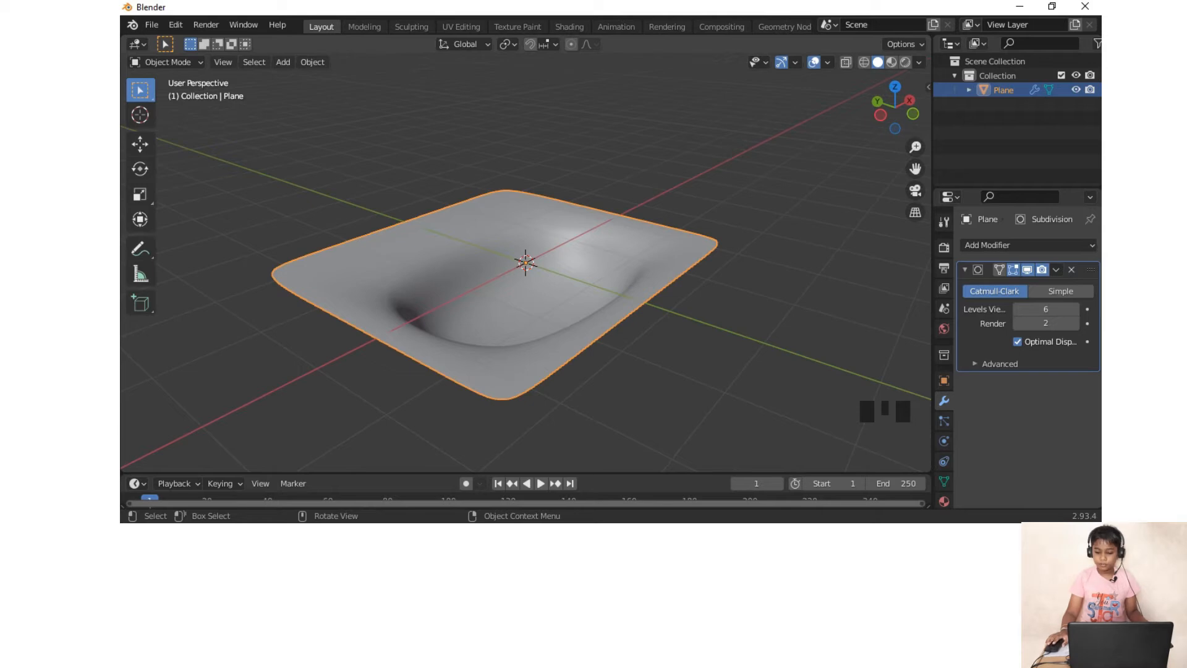
# Step: Apply the Subdivision modifier to the plane
pyautogui.click(1056, 269)
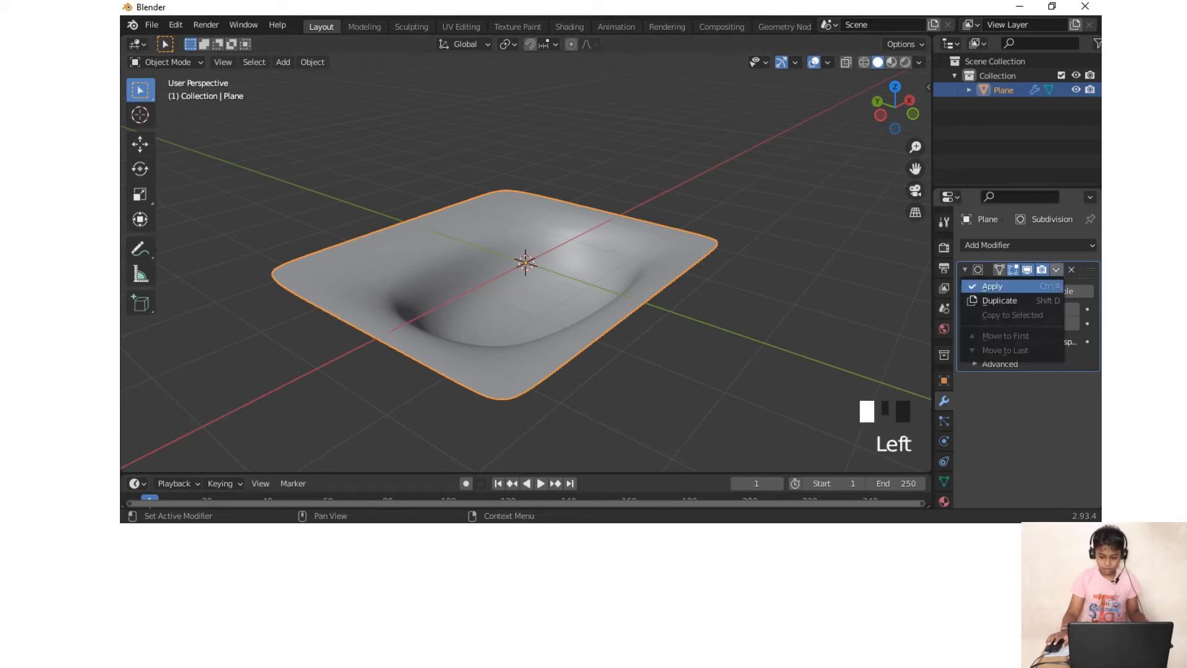
pyautogui.click(992, 286)
pyautogui.moveTo(618, 297); pyautogui.dragTo(585, 311, button='middle')
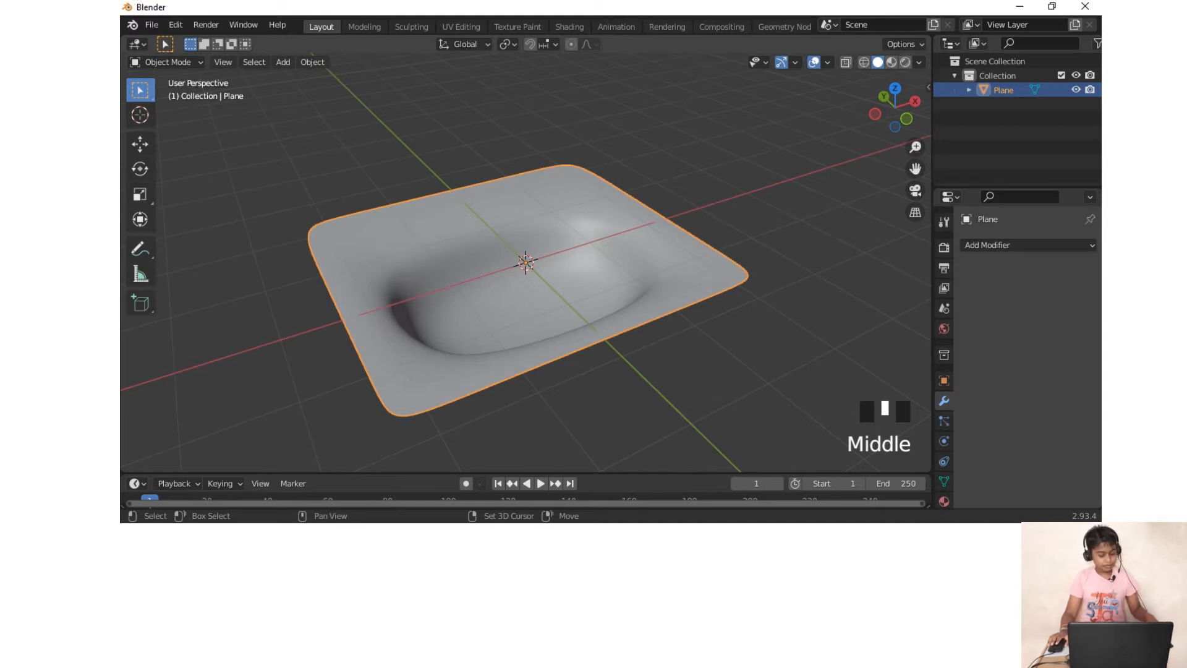
# Step: Add a mesh cylinder to the scene and isolate it in local view
pyautogui.hotkey('shift', 'a')
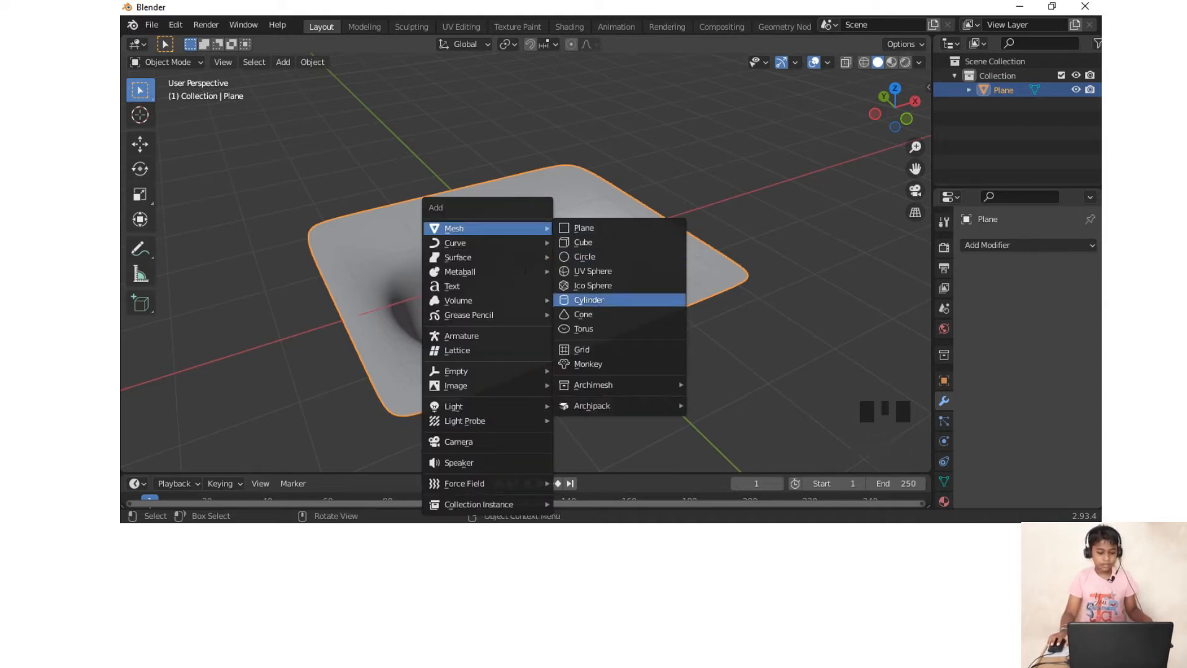
pyautogui.click(589, 299)
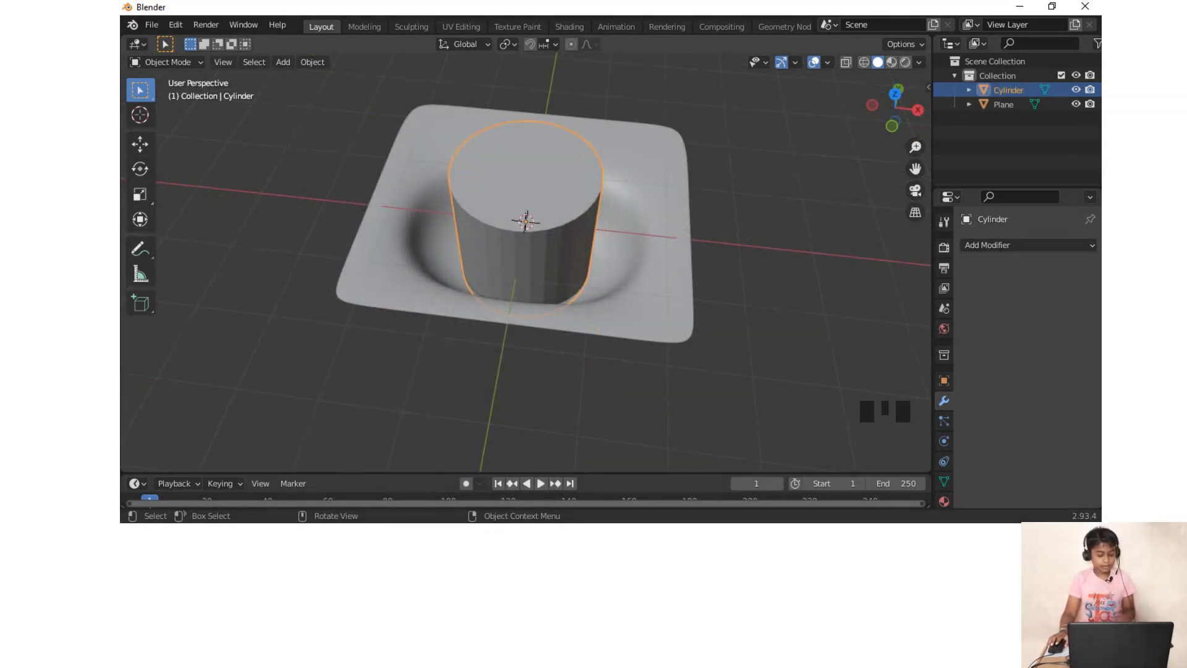
pyautogui.press('/')
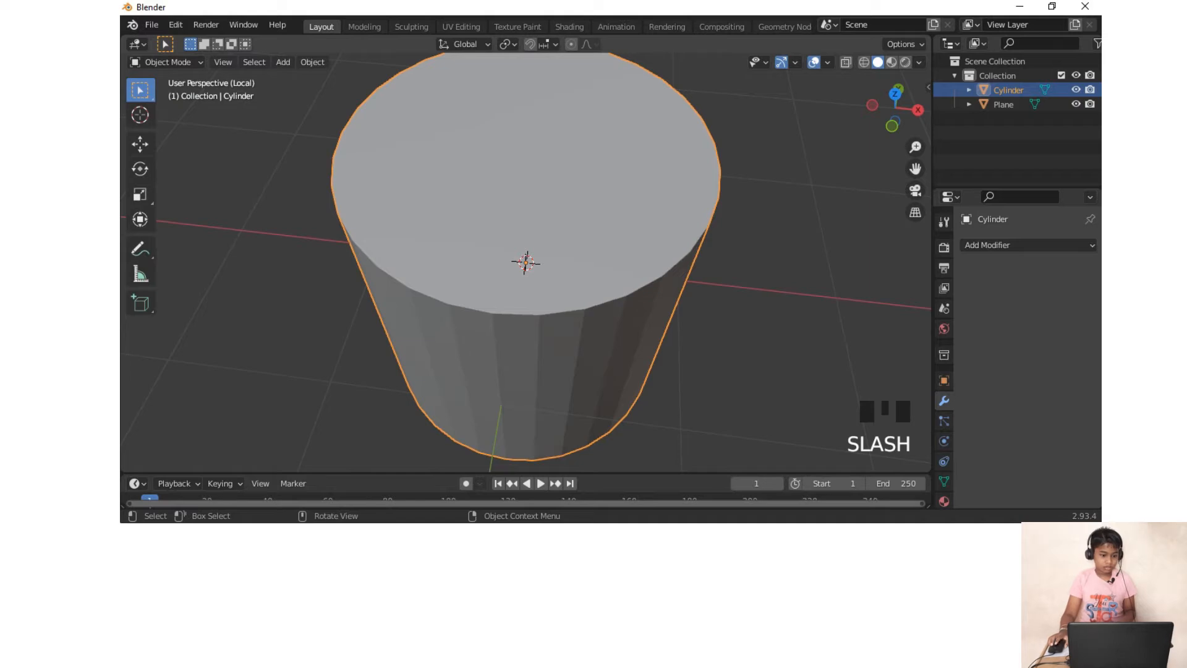
pyautogui.scroll(-2, 525, 260)
pyautogui.moveTo(525, 278); pyautogui.dragTo(550, 278, button='middle')
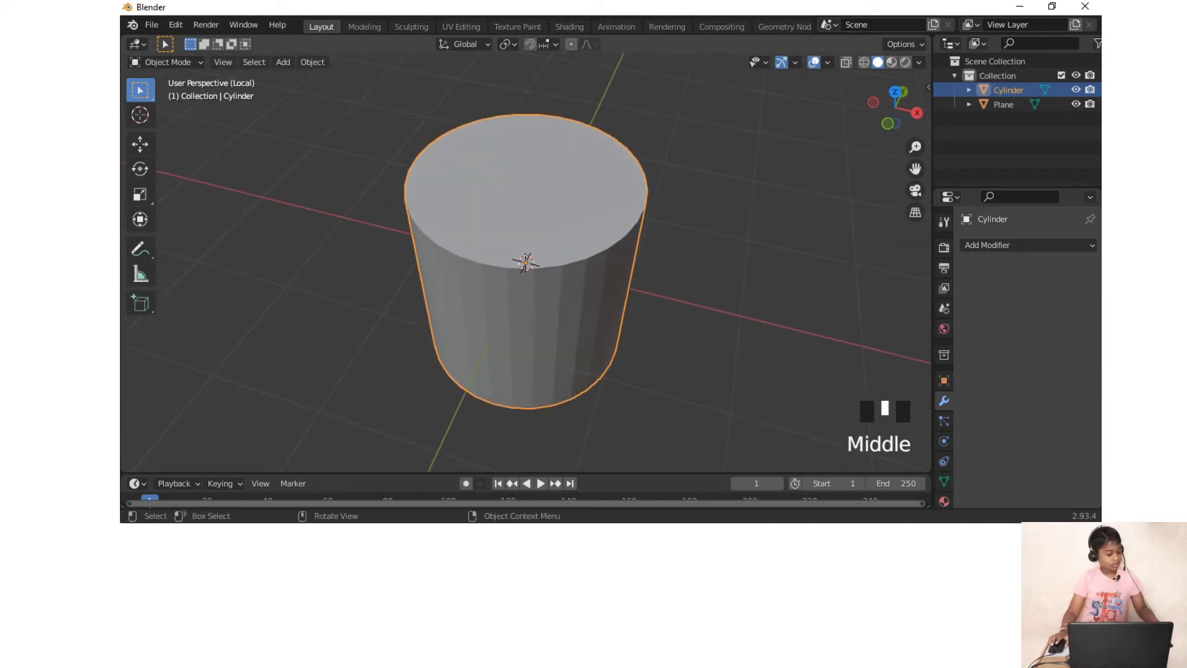
# Step: In edit mode, select the cylinder's top face with face selection and activate the Spin tool on the Y axis with 12 steps
pyautogui.press('Tab')
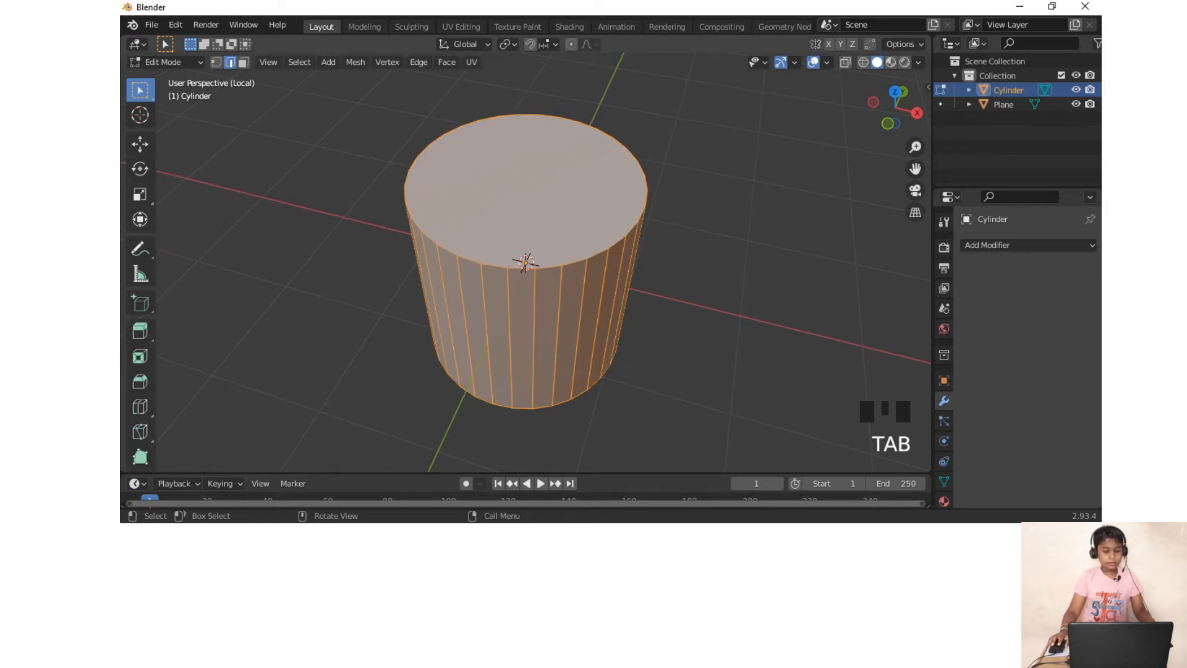
pyautogui.click(681, 371)
pyautogui.scroll(-3, 526, 263)
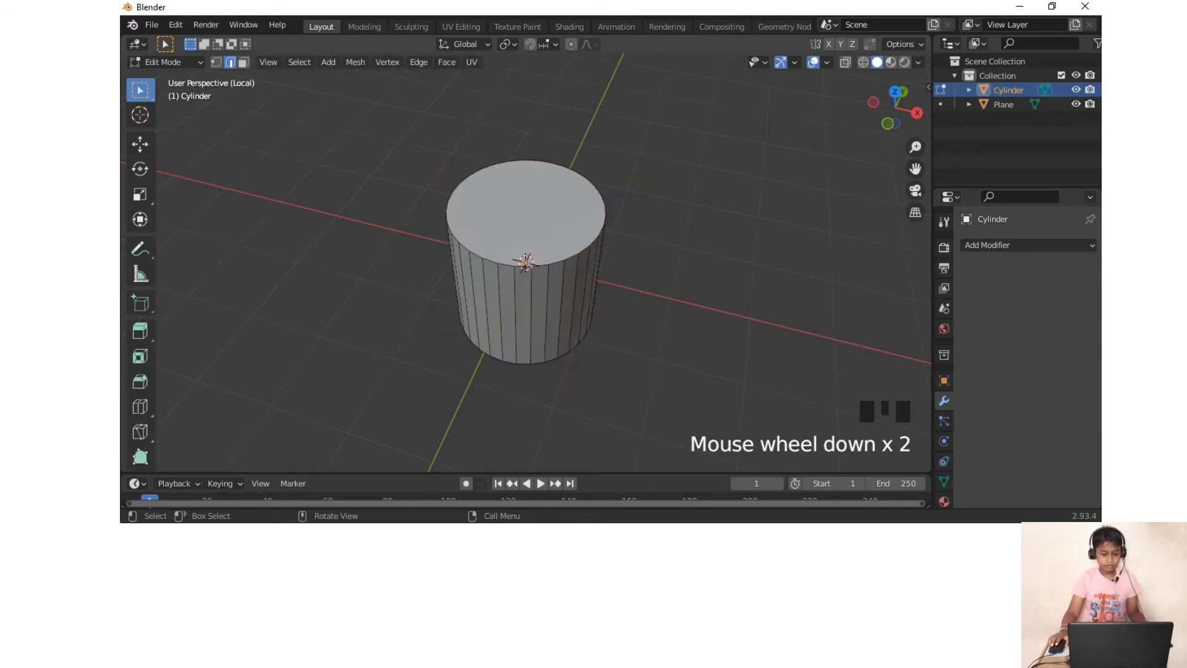
pyautogui.click(576, 249)
pyautogui.moveTo(576, 249); pyautogui.dragTo(576, 237, button='middle')
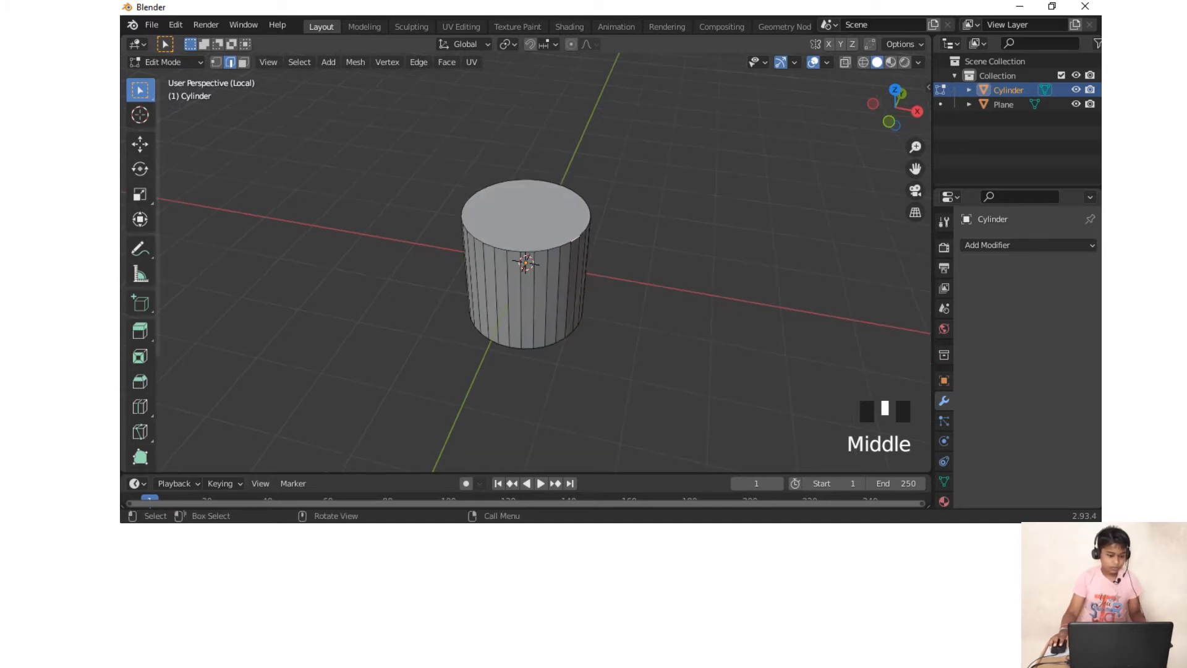
pyautogui.click(244, 62)
pyautogui.click(526, 215)
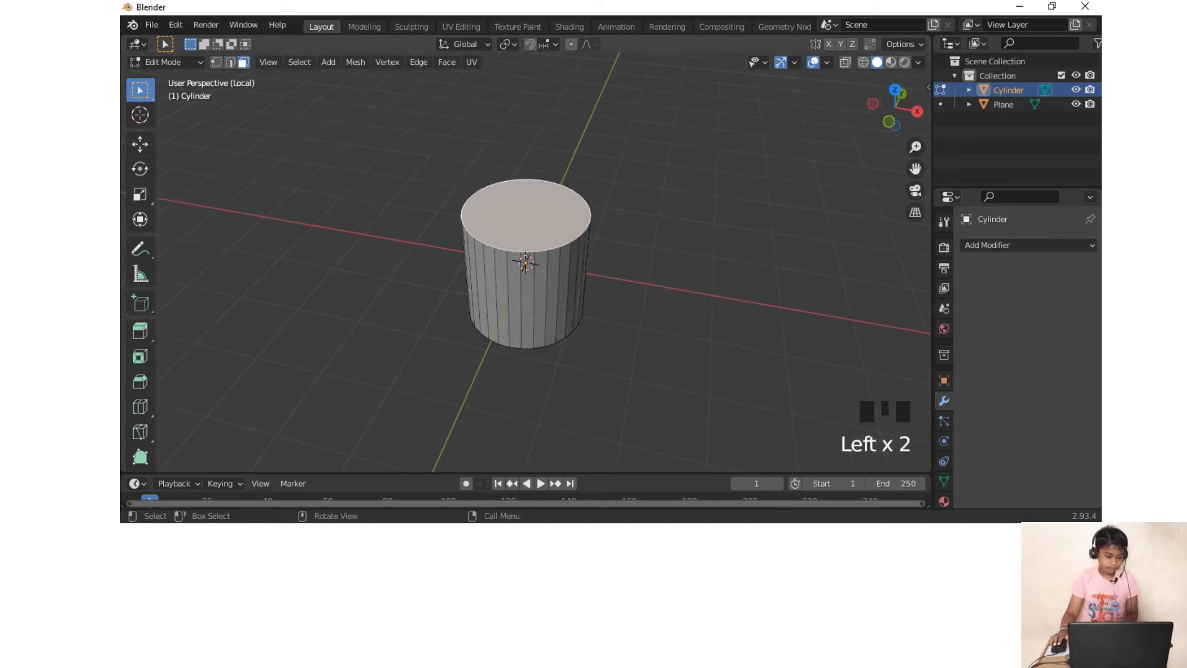
pyautogui.scroll(-7, 141, 380)
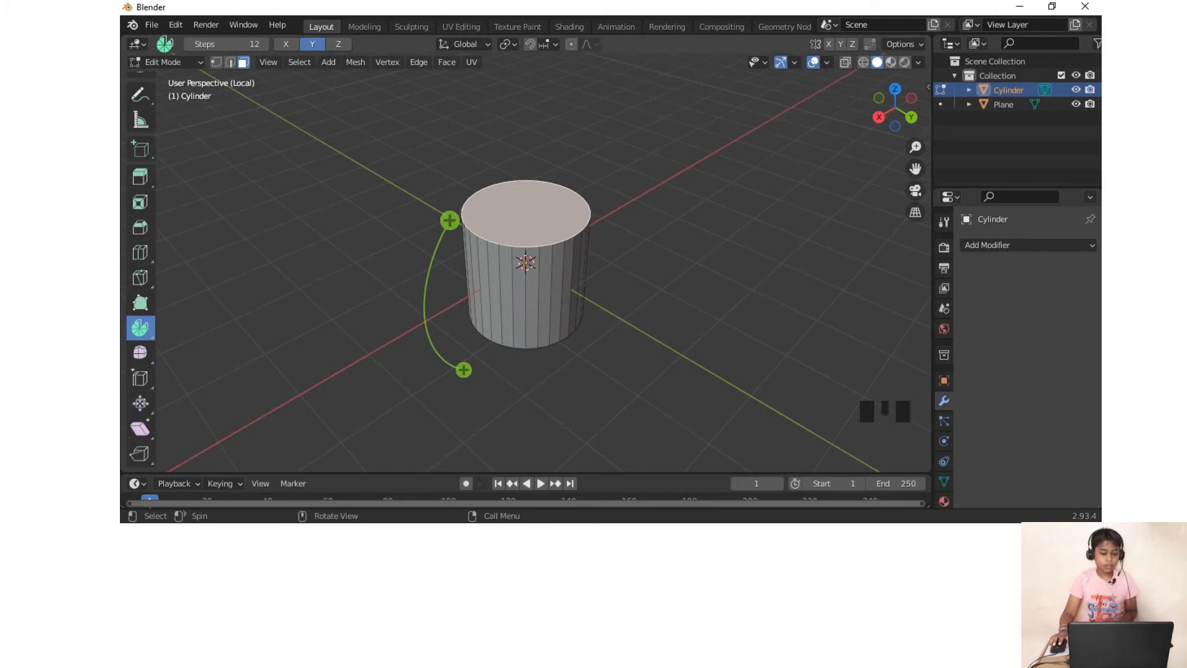
# Step: Spin the top face around Y with the spin centre shifted along negative X, forming a downward-curving pipe bend past the horizontal
pyautogui.hotkey('ctrl', 'z')
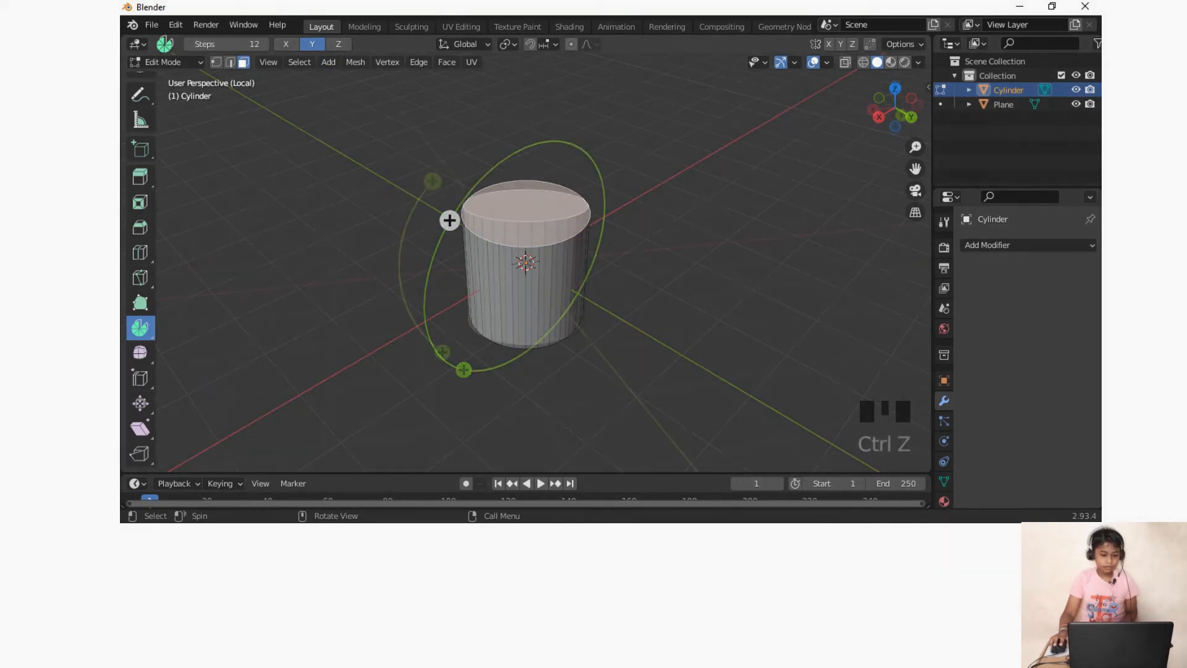
pyautogui.moveTo(450, 221); pyautogui.dragTo(416, 273)
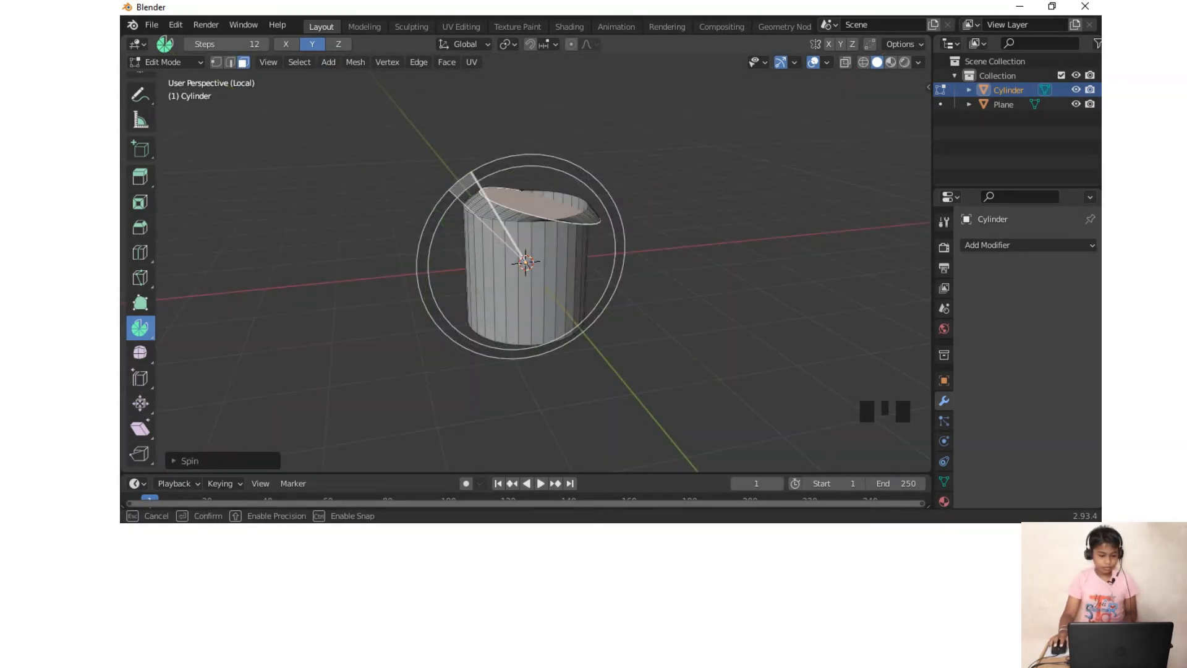
pyautogui.moveTo(469, 170); pyautogui.dragTo(521, 155)
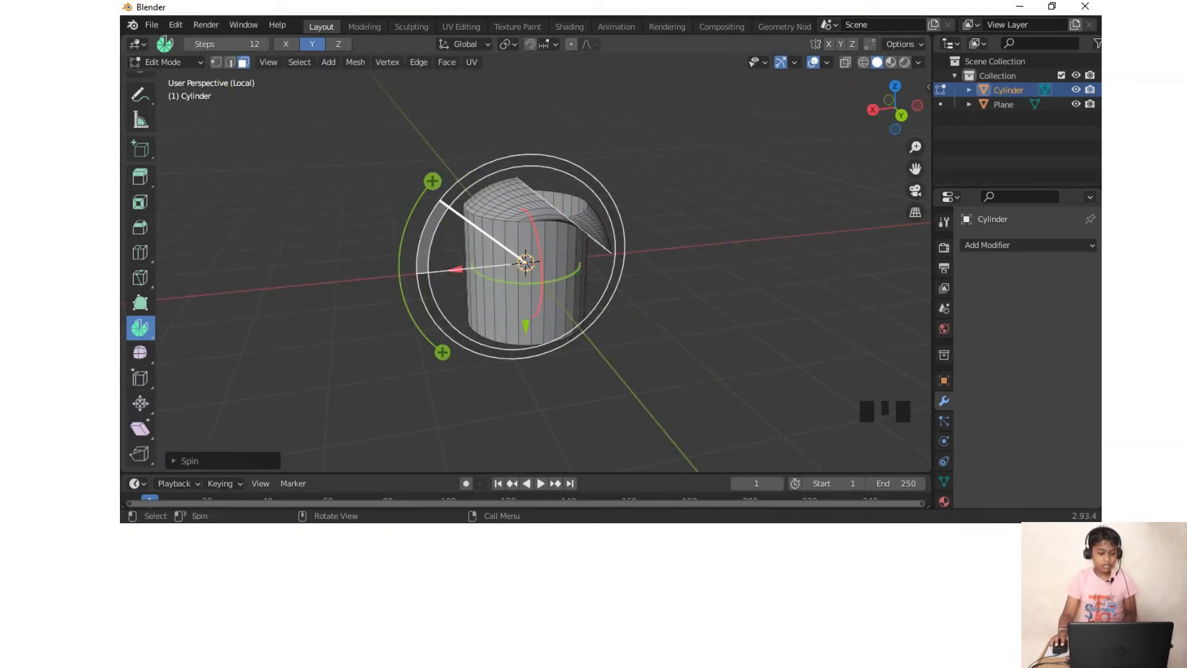
pyautogui.click(455, 270)
pyautogui.moveTo(455, 269); pyautogui.dragTo(579, 256)
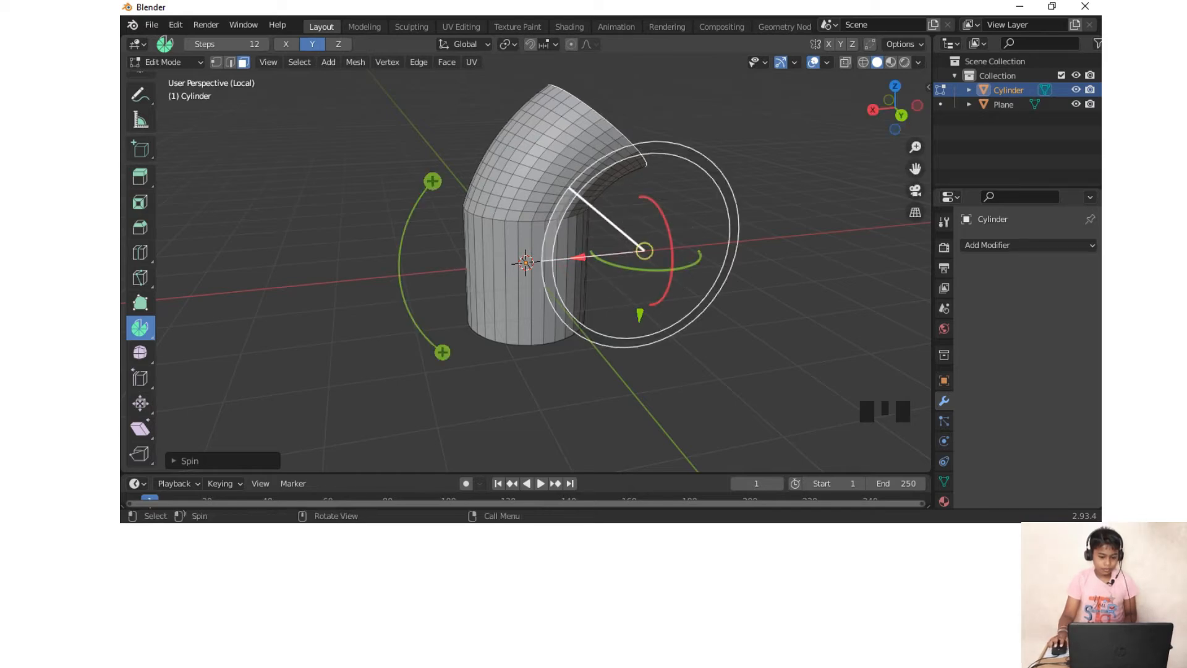
pyautogui.moveTo(638, 147); pyautogui.dragTo(710, 166)
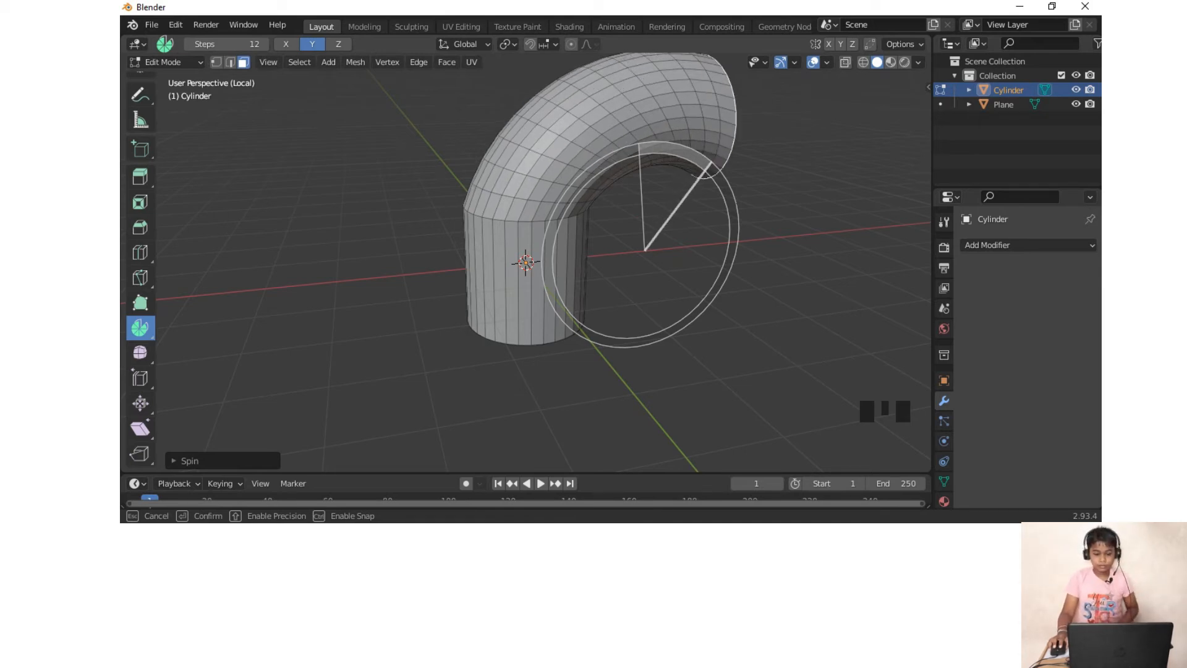
pyautogui.moveTo(711, 163); pyautogui.dragTo(724, 179)
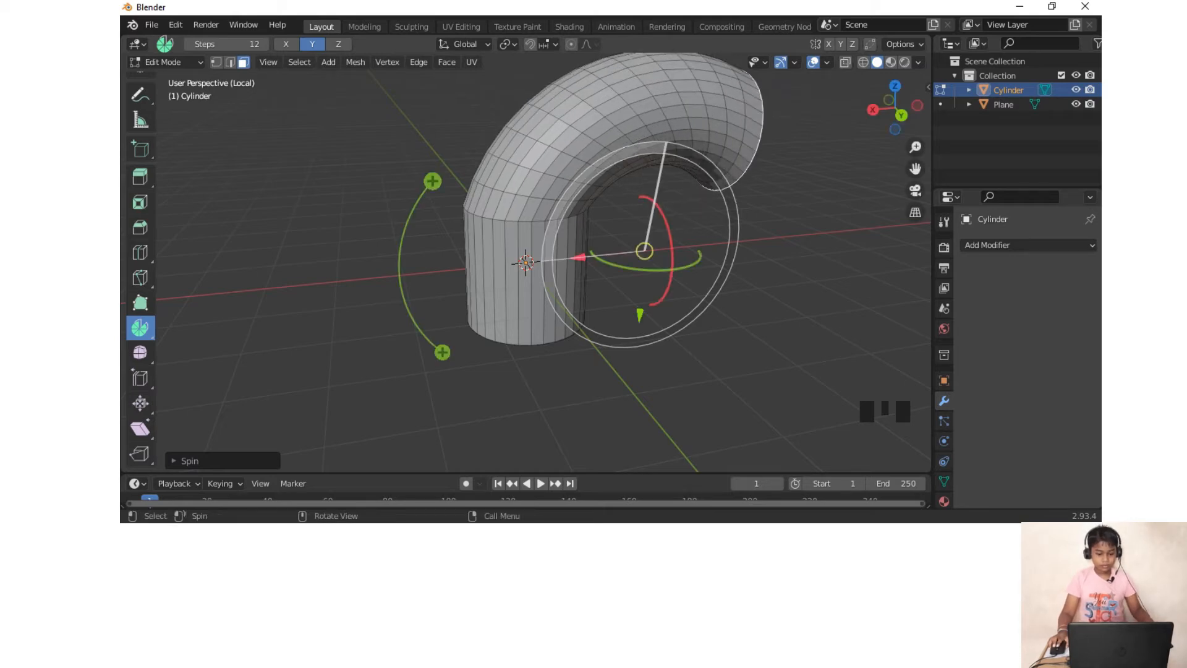
pyautogui.moveTo(618, 279); pyautogui.dragTo(550, 275, button='middle')
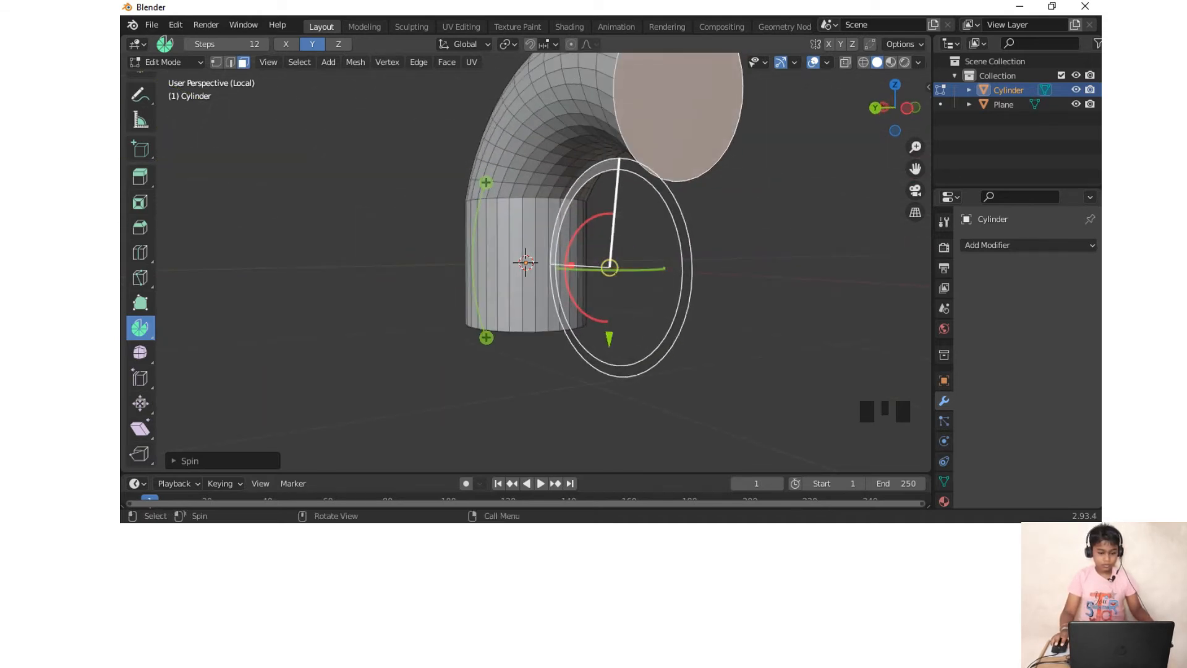
pyautogui.moveTo(619, 162); pyautogui.dragTo(690, 241)
pyautogui.moveTo(690, 241); pyautogui.dragTo(625, 250, button='middle')
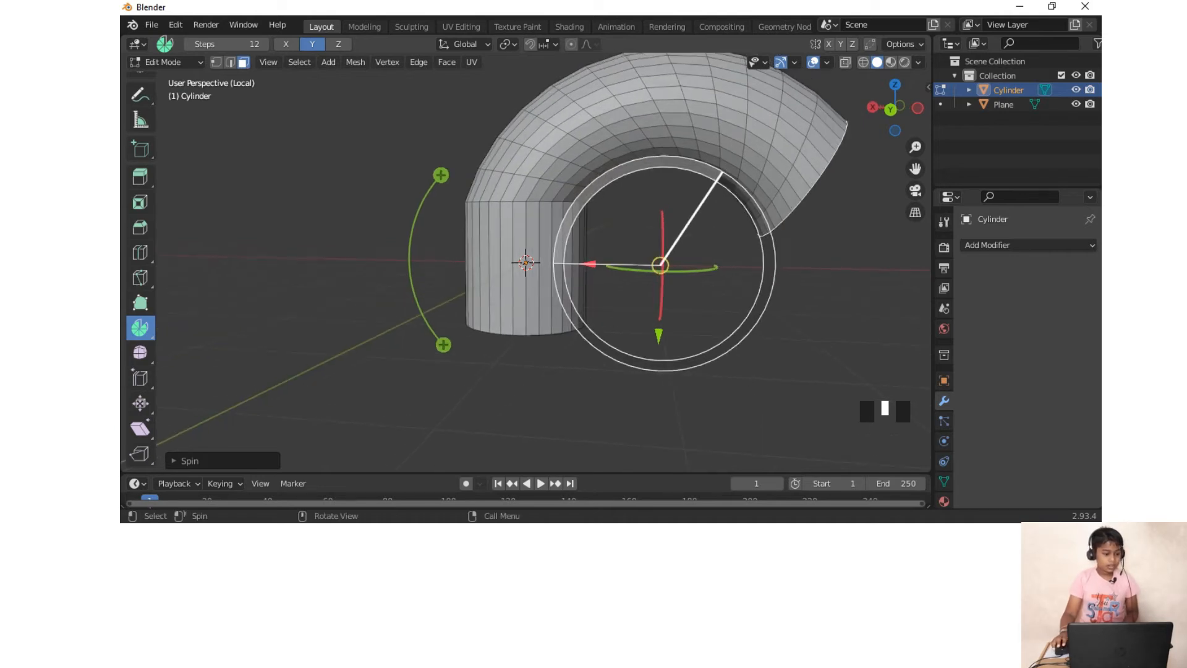
# Step: Extrude the cylinder's bottom face about 2.59 m downward to lengthen the straight pipe, and return to object mode
pyautogui.scroll(6, 140, 273)
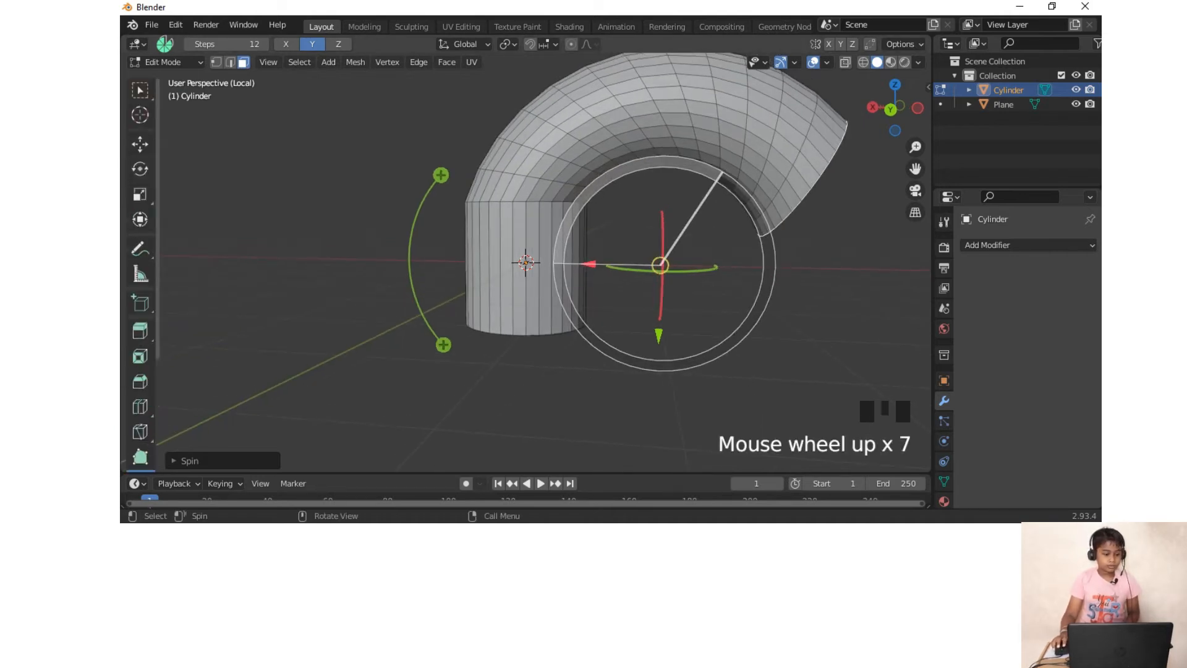
pyautogui.click(140, 90)
pyautogui.moveTo(619, 247); pyautogui.dragTo(603, 285, button='middle')
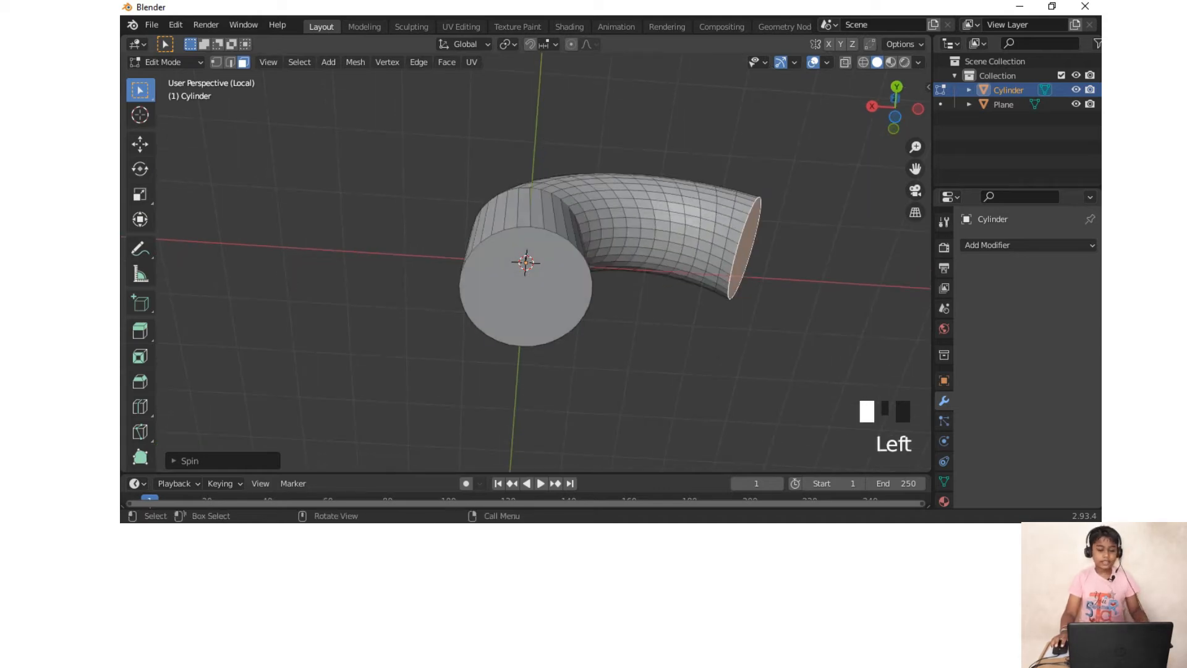
pyautogui.click(525, 286)
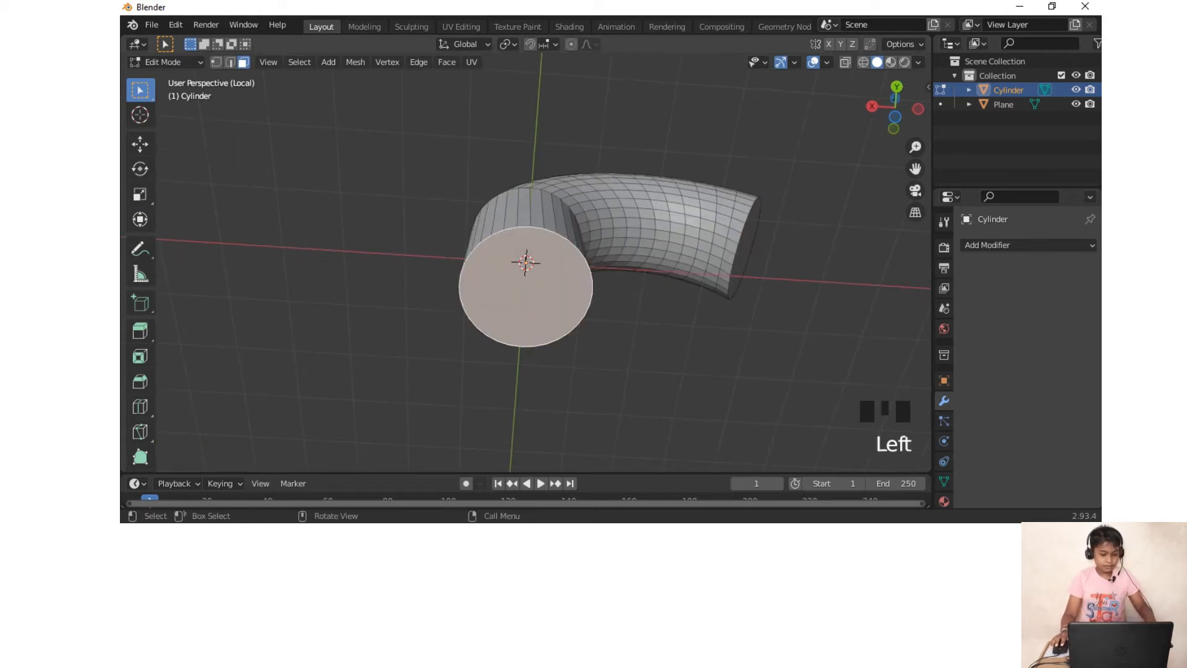
pyautogui.press('e')
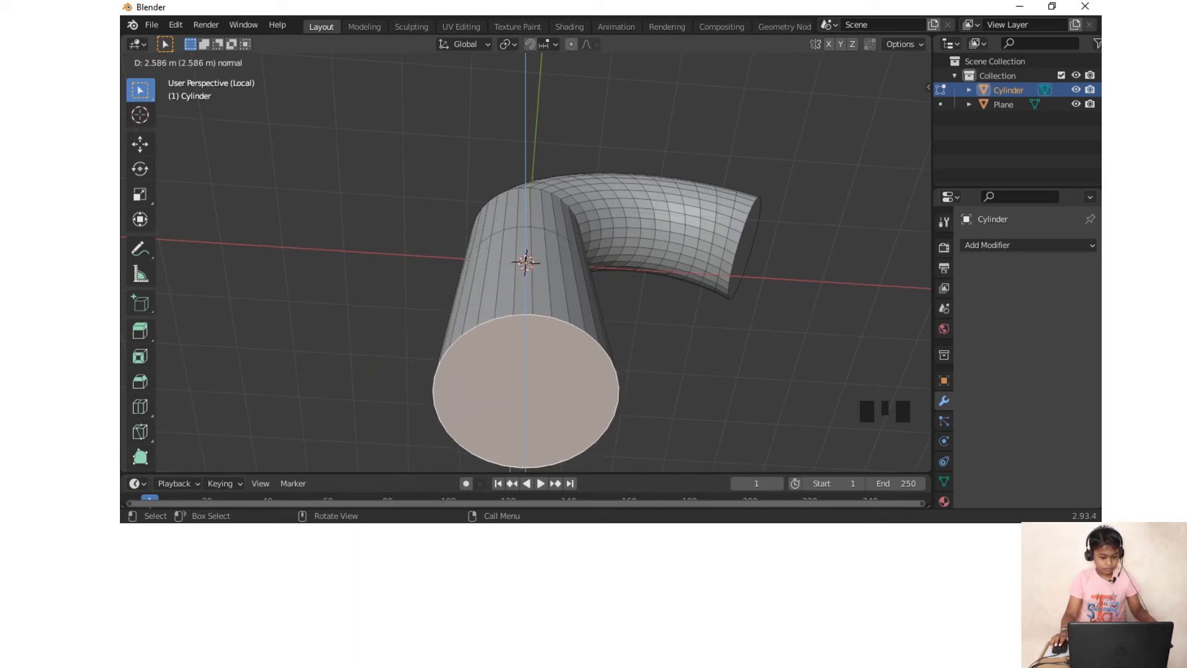
pyautogui.press('Return')
pyautogui.moveTo(532, 371); pyautogui.dragTo(578, 322, button='middle')
pyautogui.press('Tab')
pyautogui.scroll(-2, 529, 321)
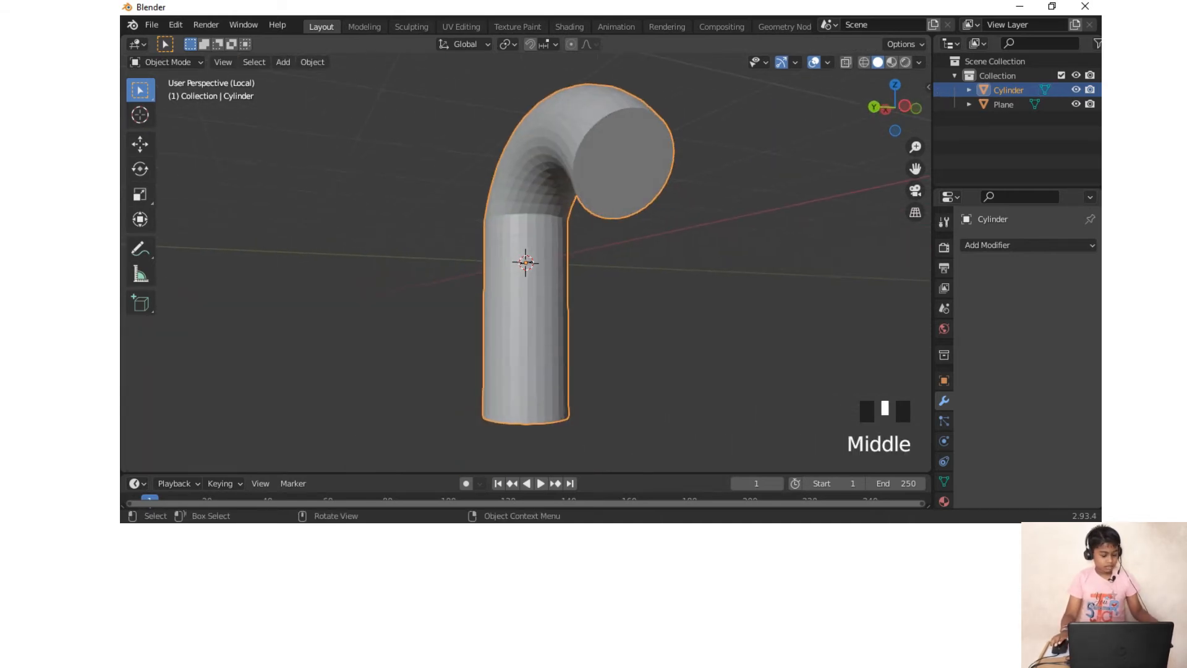
# Step: Delete the cap face at the curved end to open the pipe, and return to object mode
pyautogui.press('Tab')
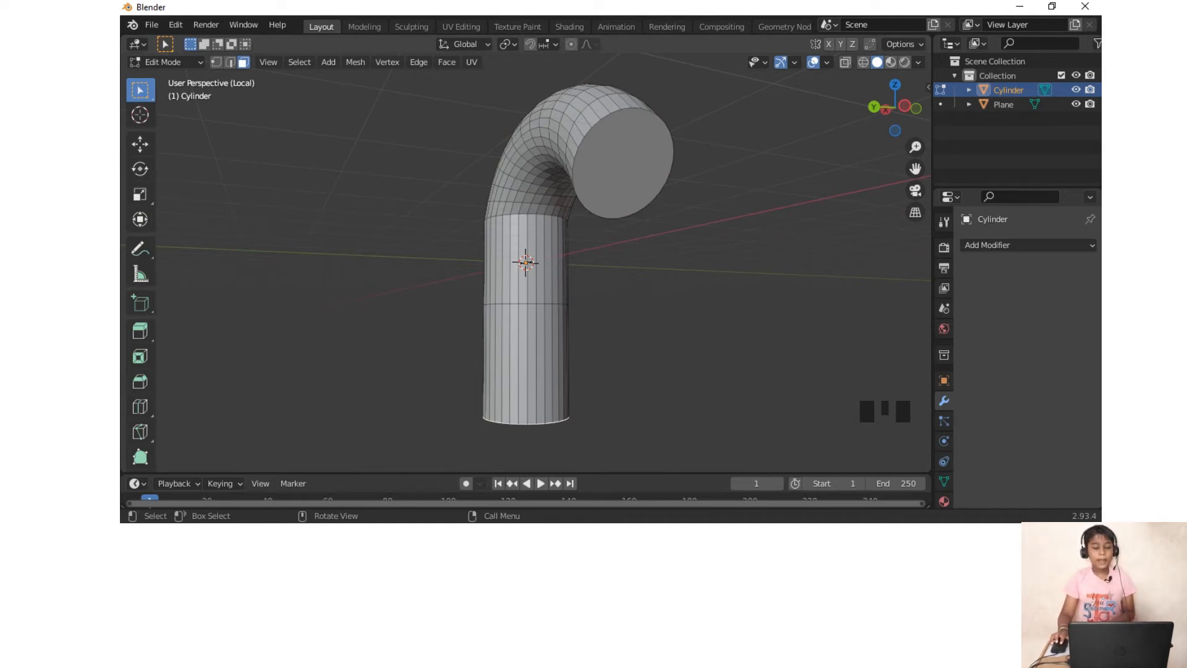
pyautogui.click(623, 162)
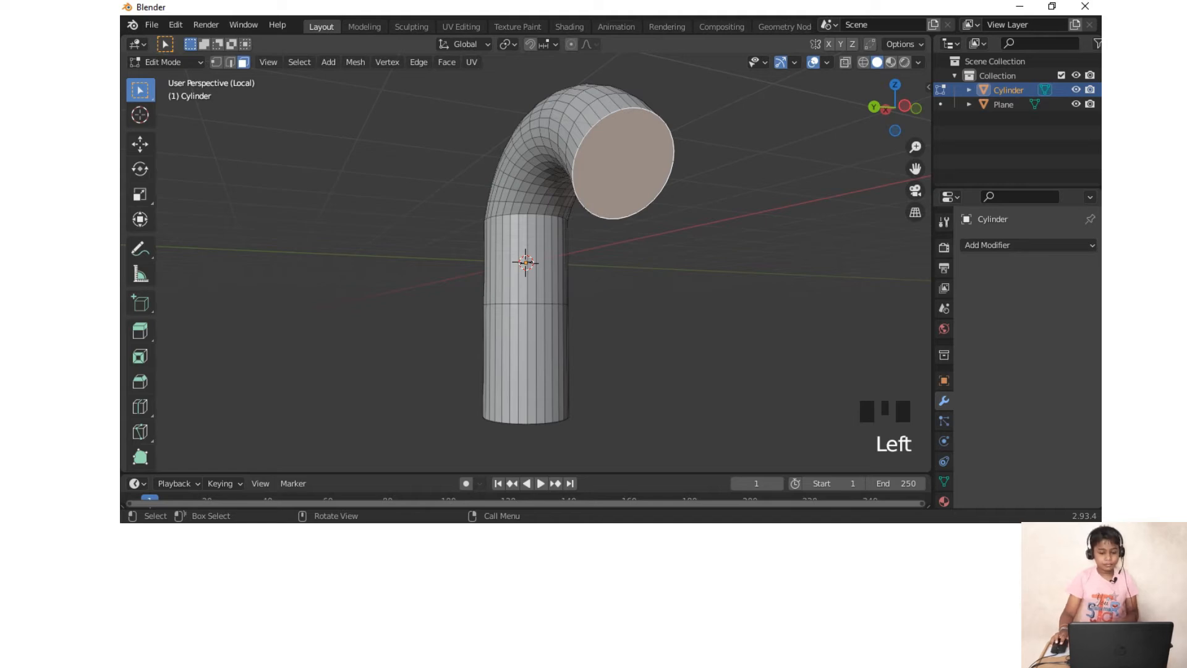
pyautogui.press('Delete')
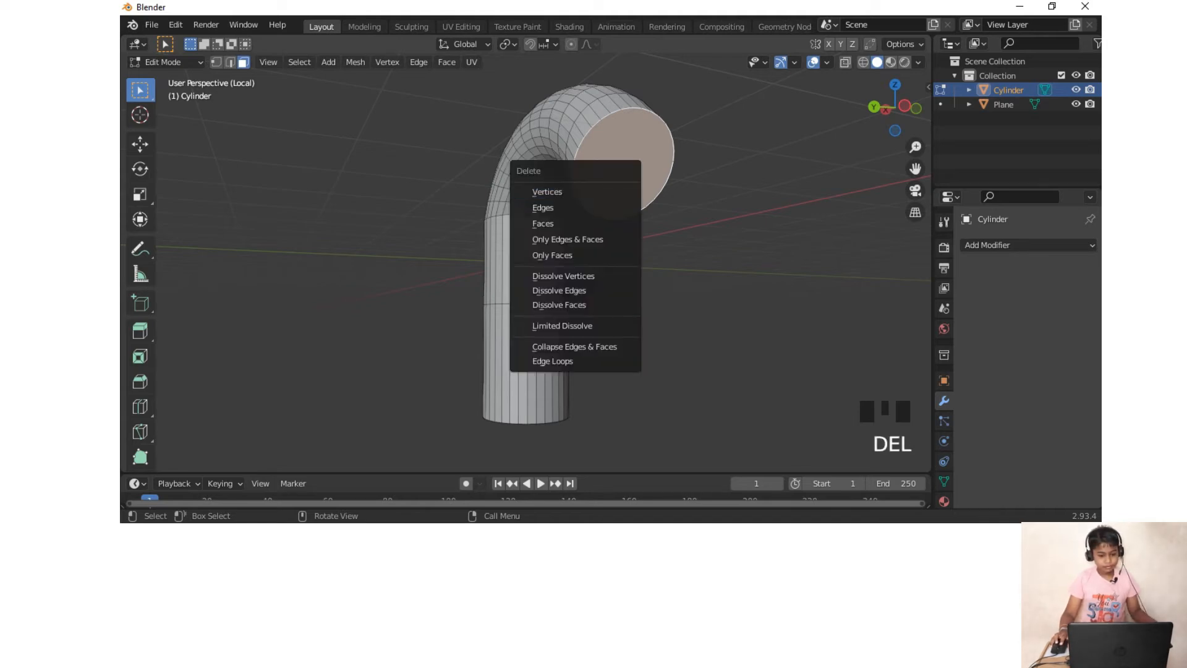
pyautogui.click(547, 223)
pyautogui.press('Tab')
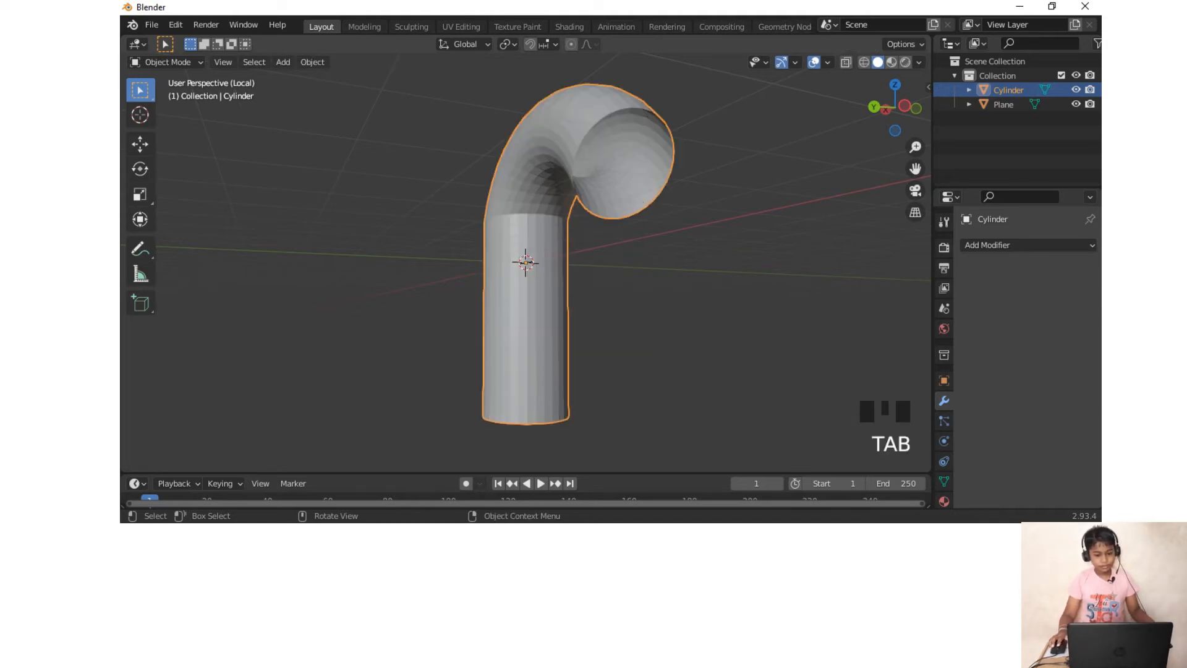
pyautogui.moveTo(618, 310); pyautogui.dragTo(686, 310, button='middle')
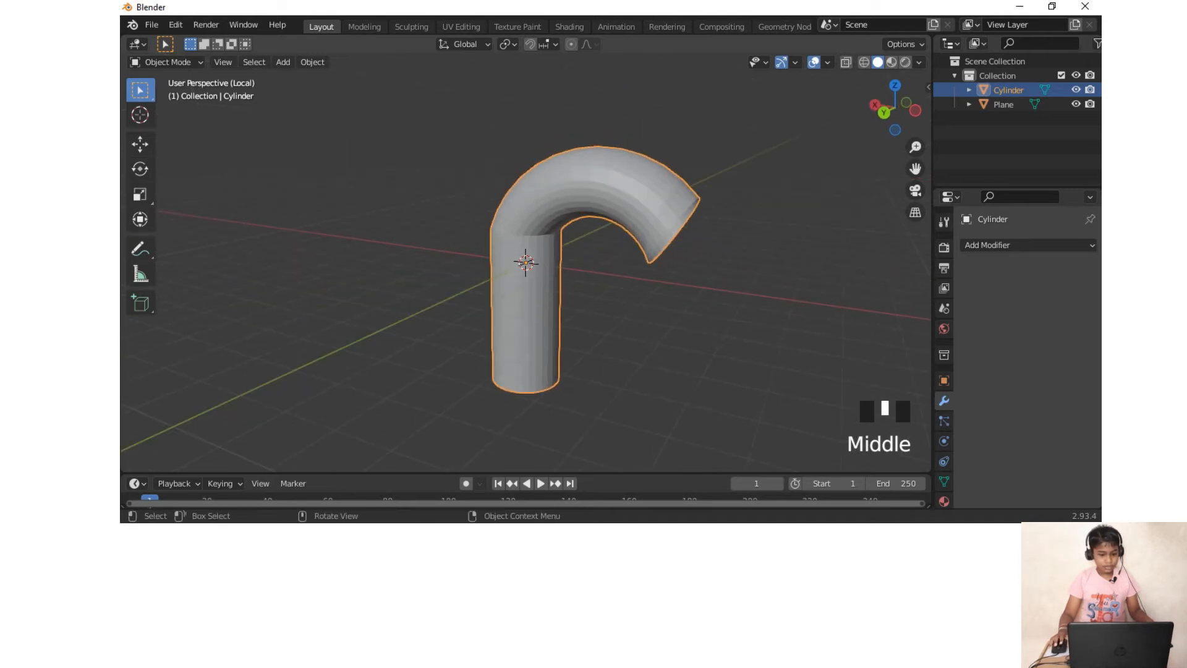
# Step: Apply smooth shading to the curved pipe
pyautogui.rightClick(663, 203)
pyautogui.click(663, 204)
pyautogui.moveTo(663, 203); pyautogui.dragTo(594, 197, button='middle')
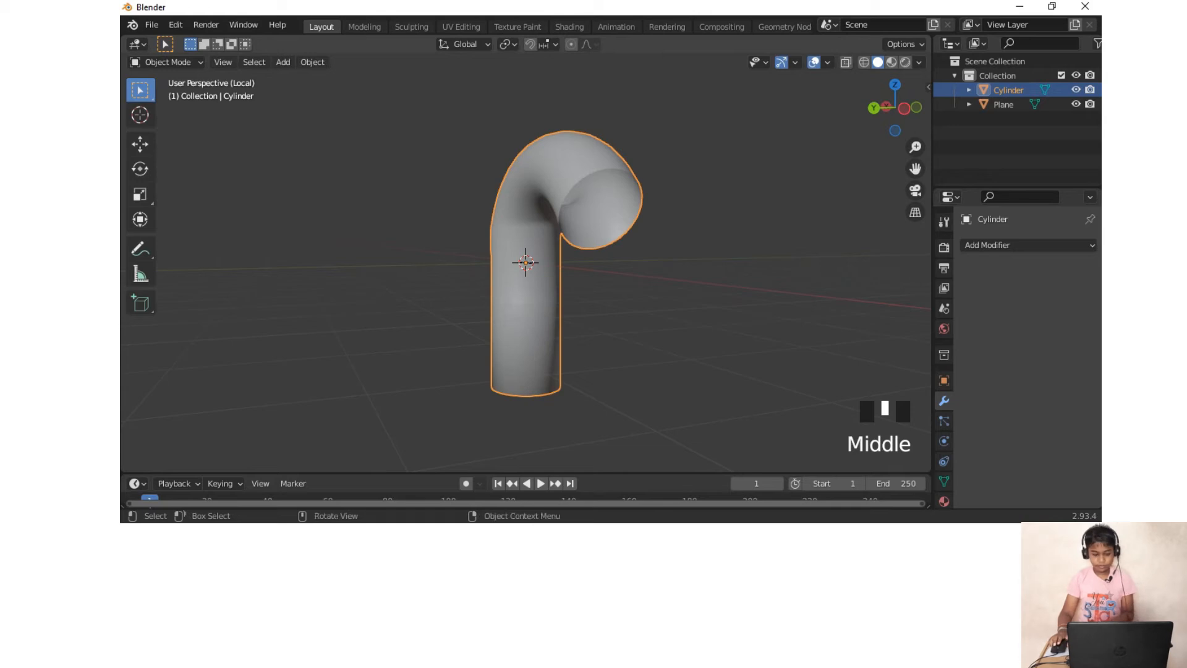
pyautogui.scroll(-2, 526, 266)
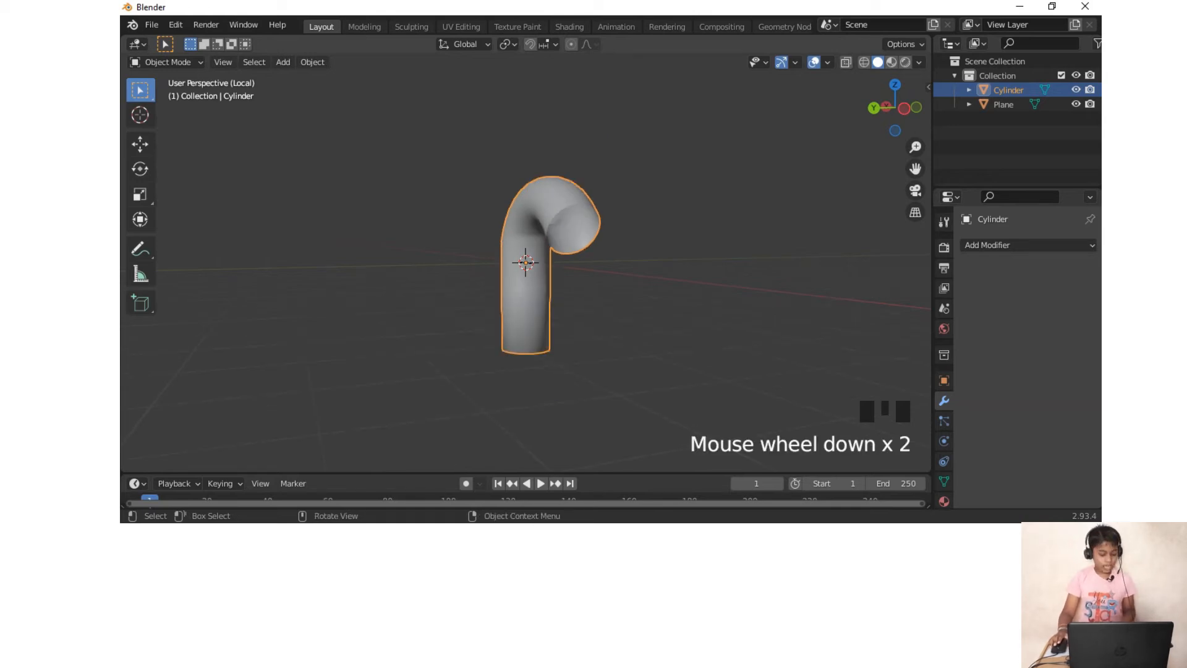
# Step: Leave local view and scale the curved pipe uniformly to about 0.36 so it fits the basin
pyautogui.press('/')
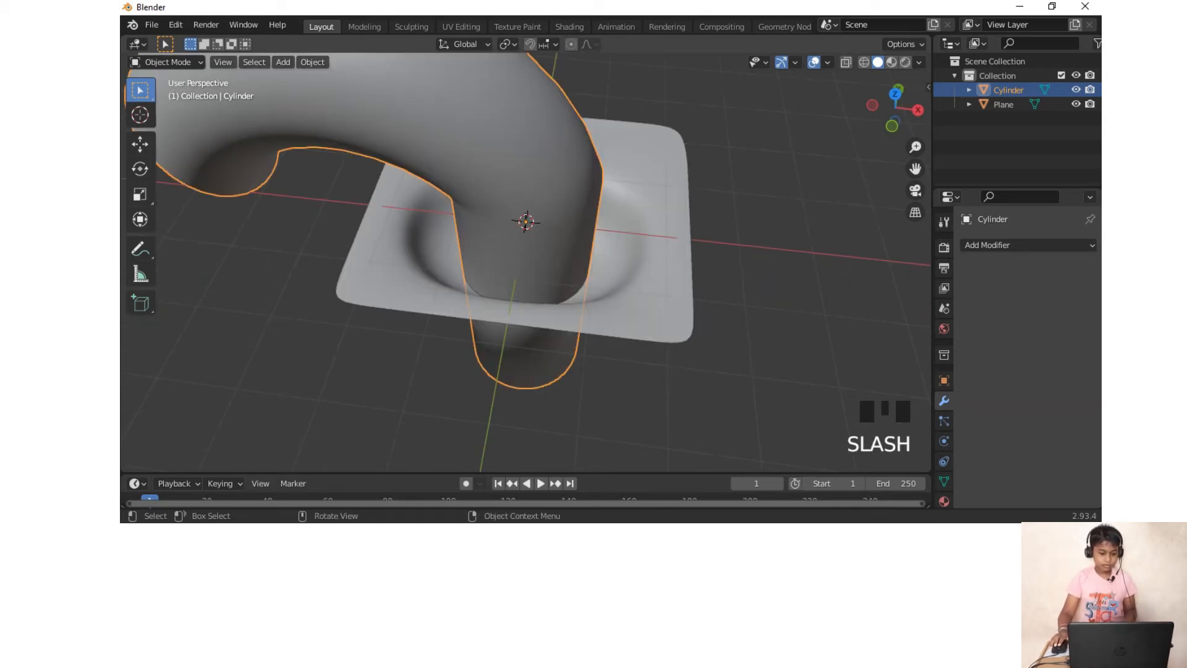
pyautogui.moveTo(526, 266); pyautogui.dragTo(495, 266, button='middle')
pyautogui.scroll(-3, 526, 266)
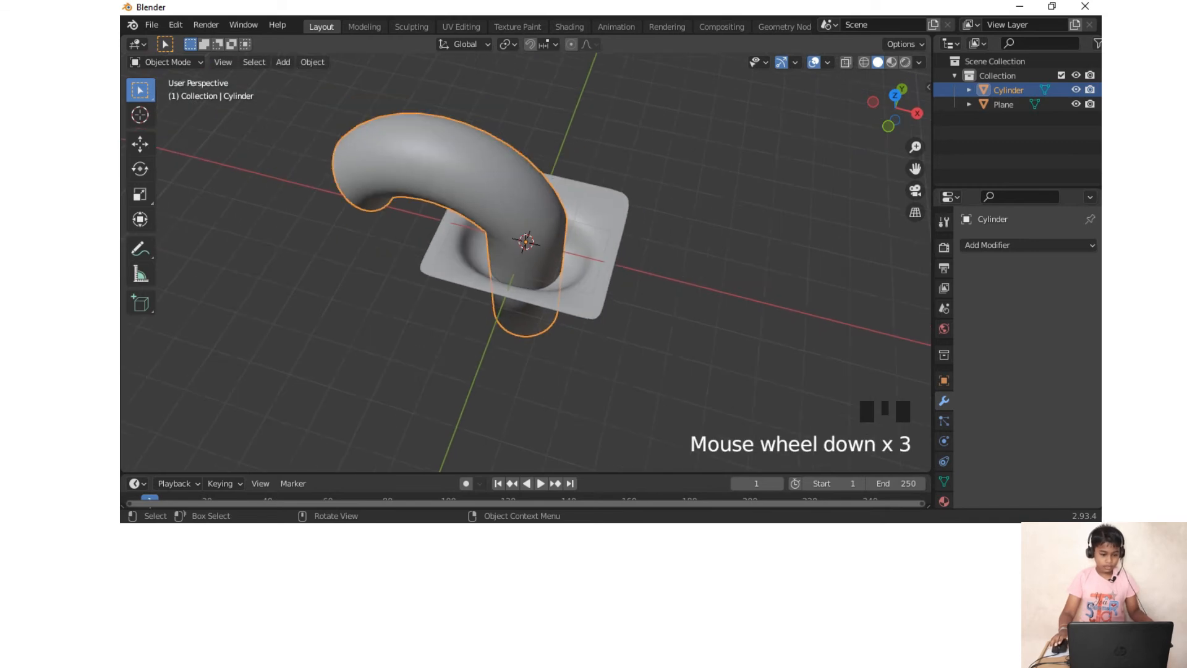
pyautogui.press('s')
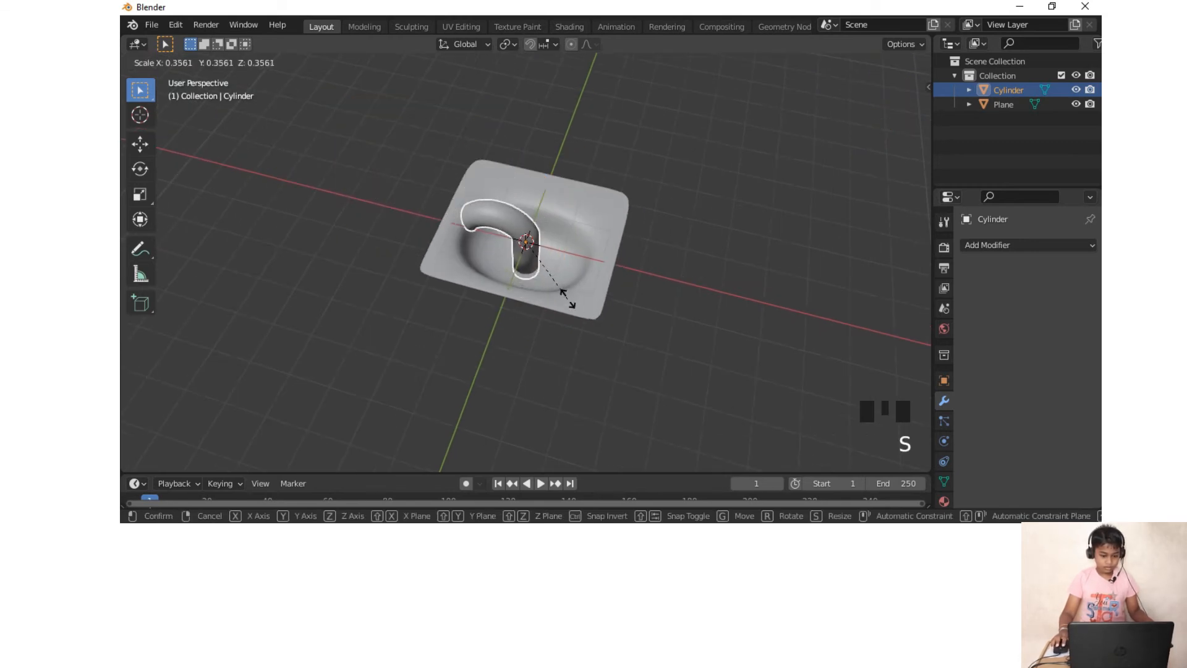
pyautogui.click(568, 298)
# Step: Rotate the curved pipe 90° about the Z axis so its opening faces across the basin's width
pyautogui.scroll(3, 568, 298)
pyautogui.moveTo(568, 298); pyautogui.dragTo(618, 266, button='middle')
pyautogui.press('r')
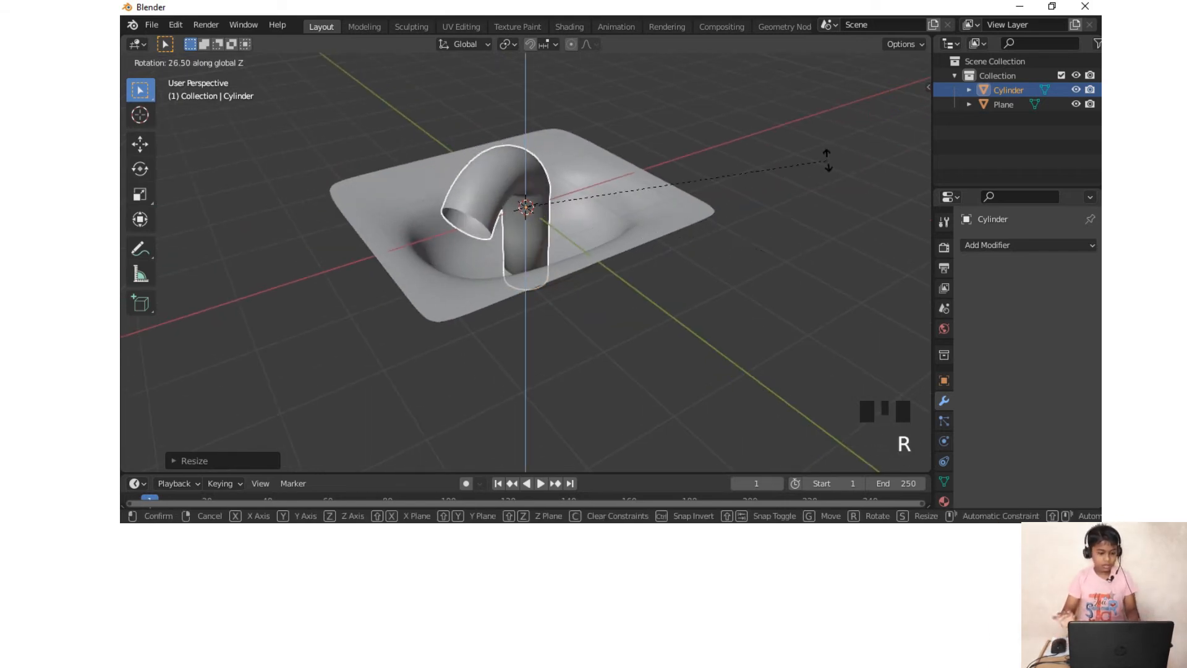
pyautogui.write('90')
pyautogui.press('Return')
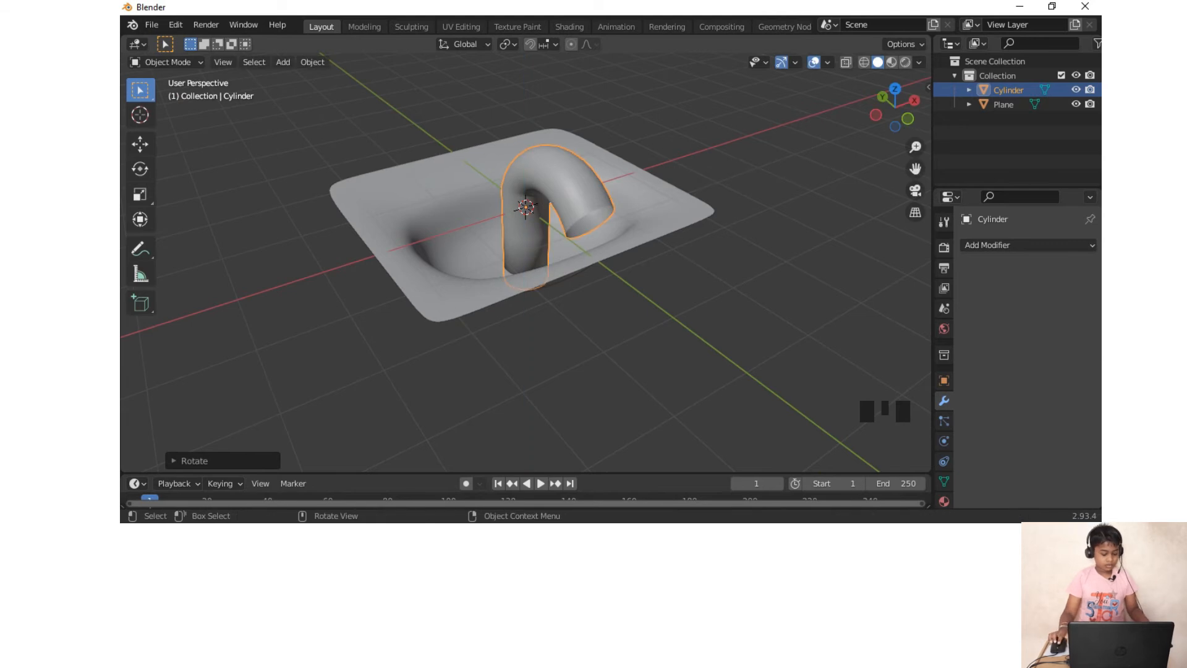
# Step: Raise the pipe about 1.17 m along Z and move it along positive Y to the basin's back edge
pyautogui.press('g')
pyautogui.press('z')
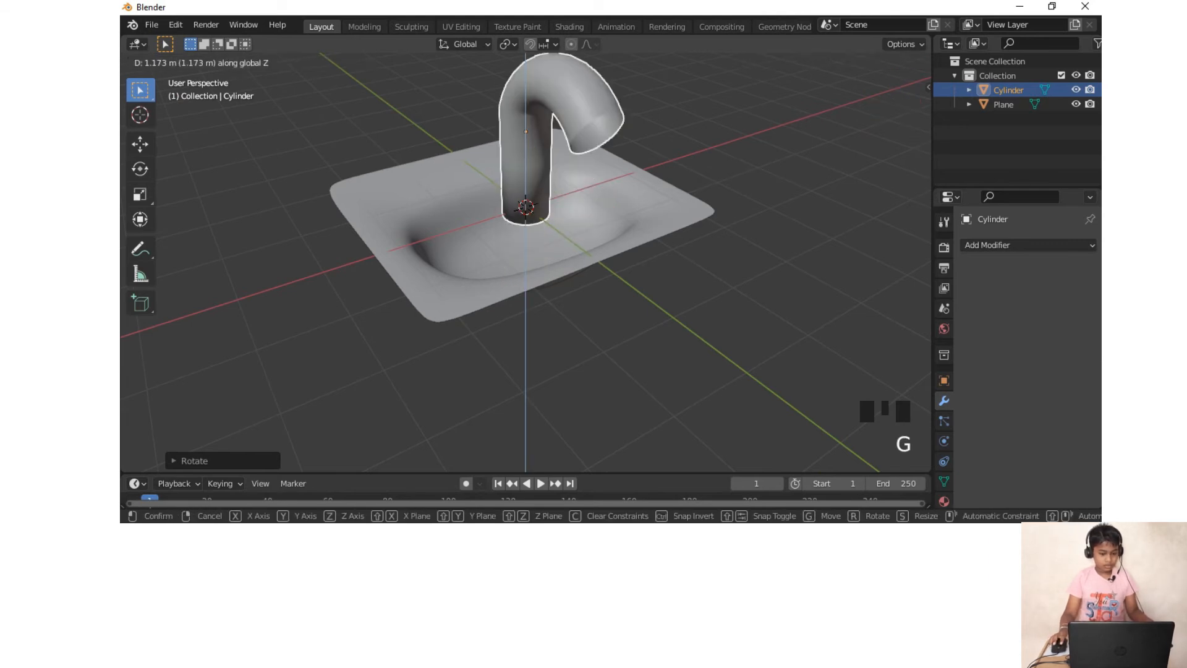
pyautogui.press('Return')
pyautogui.scroll(-2, 525, 259)
pyautogui.moveTo(526, 259); pyautogui.dragTo(479, 267, button='middle')
pyautogui.press('g')
pyautogui.press('y')
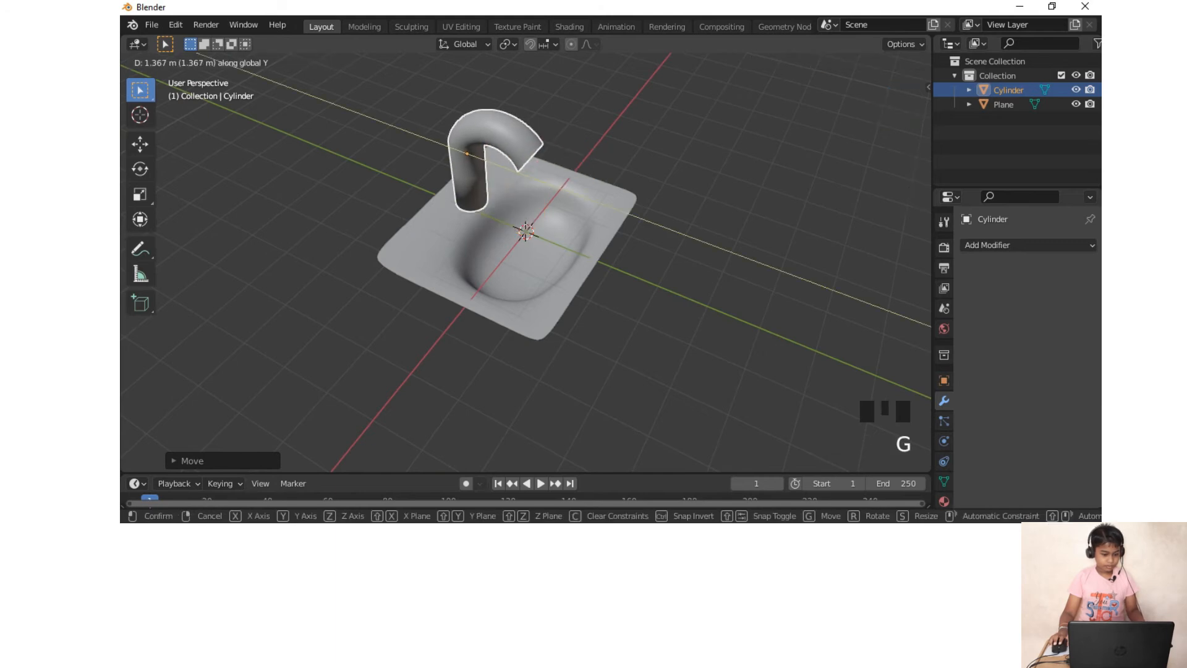
pyautogui.press('Return')
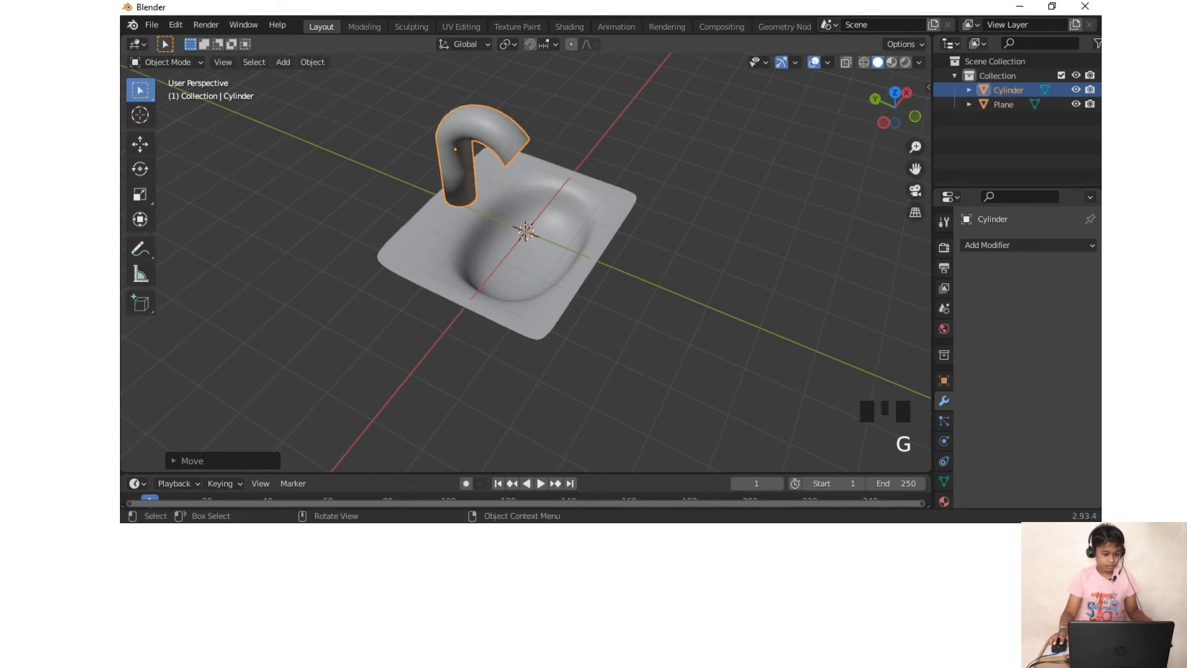
# Step: Scale the pipe down uniformly and lower it close to the basin's back rim
pyautogui.press('s')
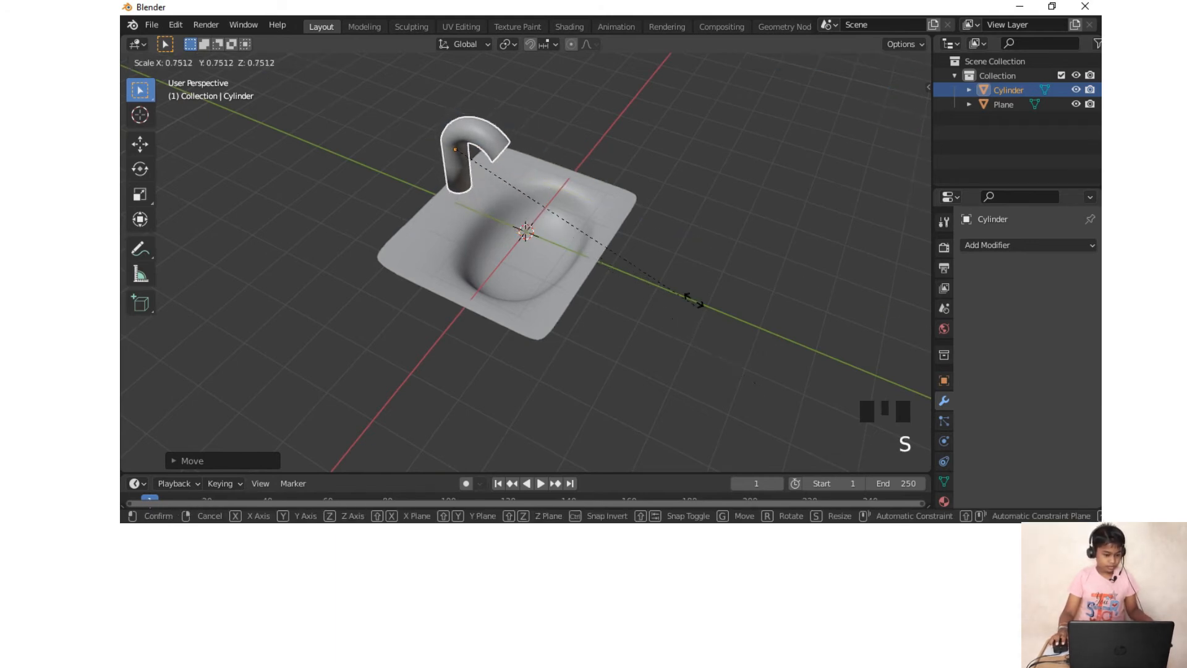
pyautogui.click(655, 258)
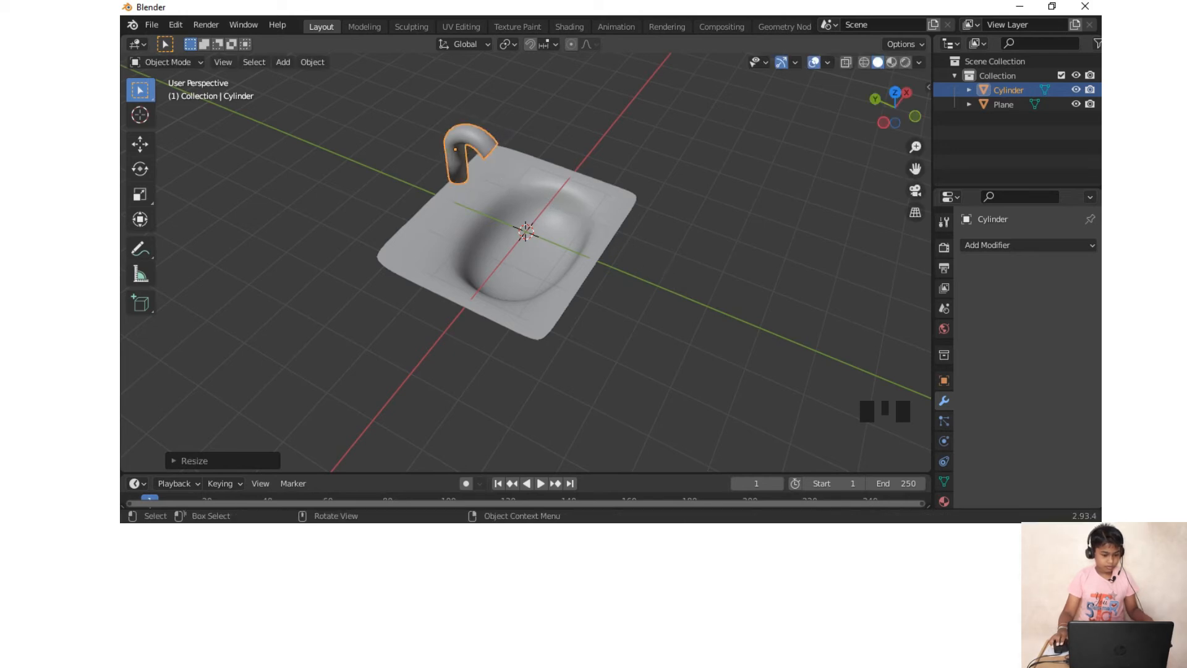
pyautogui.moveTo(655, 258); pyautogui.dragTo(523, 236, button='middle')
pyautogui.press('g')
pyautogui.press('z')
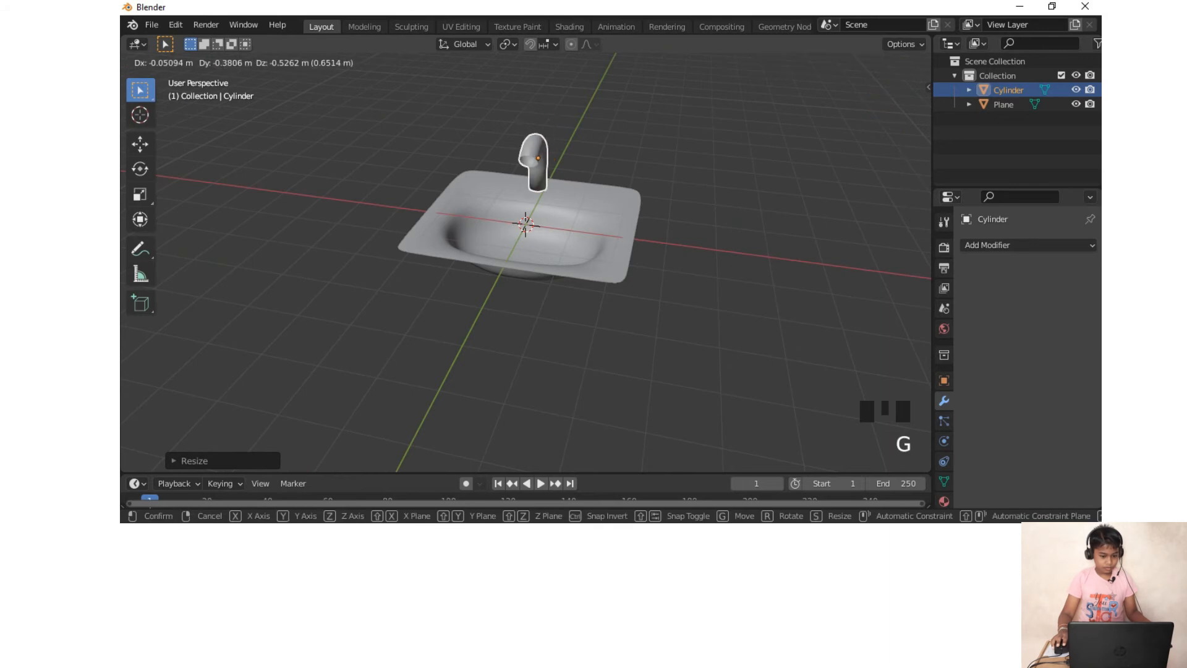
pyautogui.press('Return')
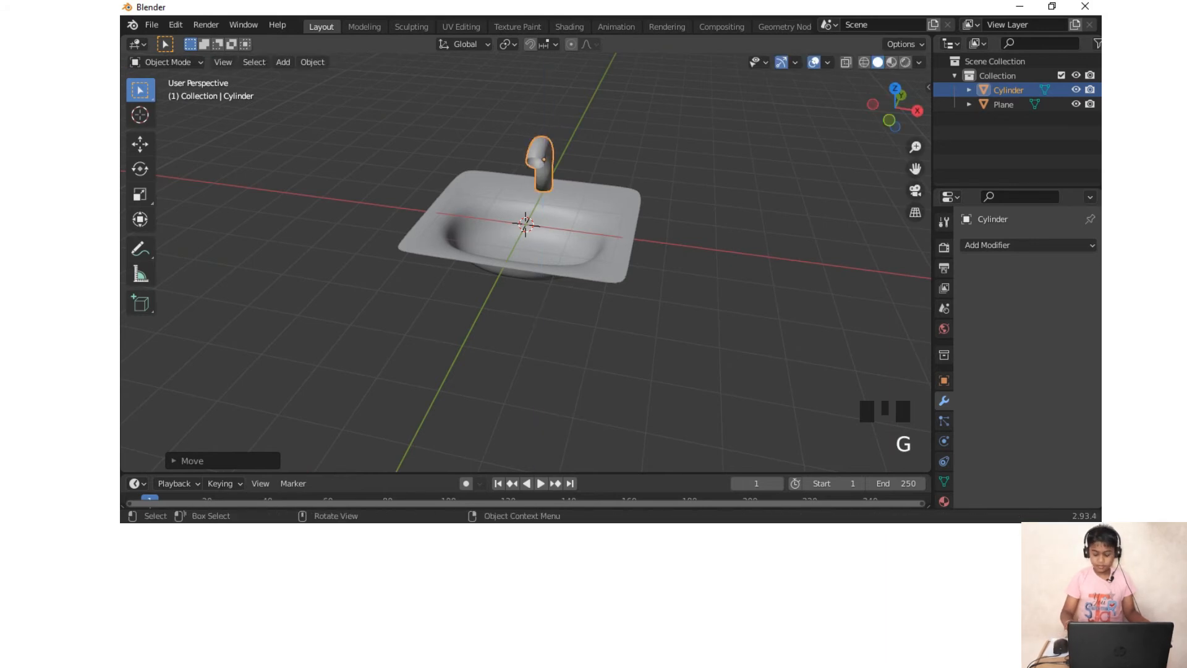
# Step: In the right side view, lower the pipe about 0.13 m along Z so its base meets the basin rim
pyautogui.press('KP_3')
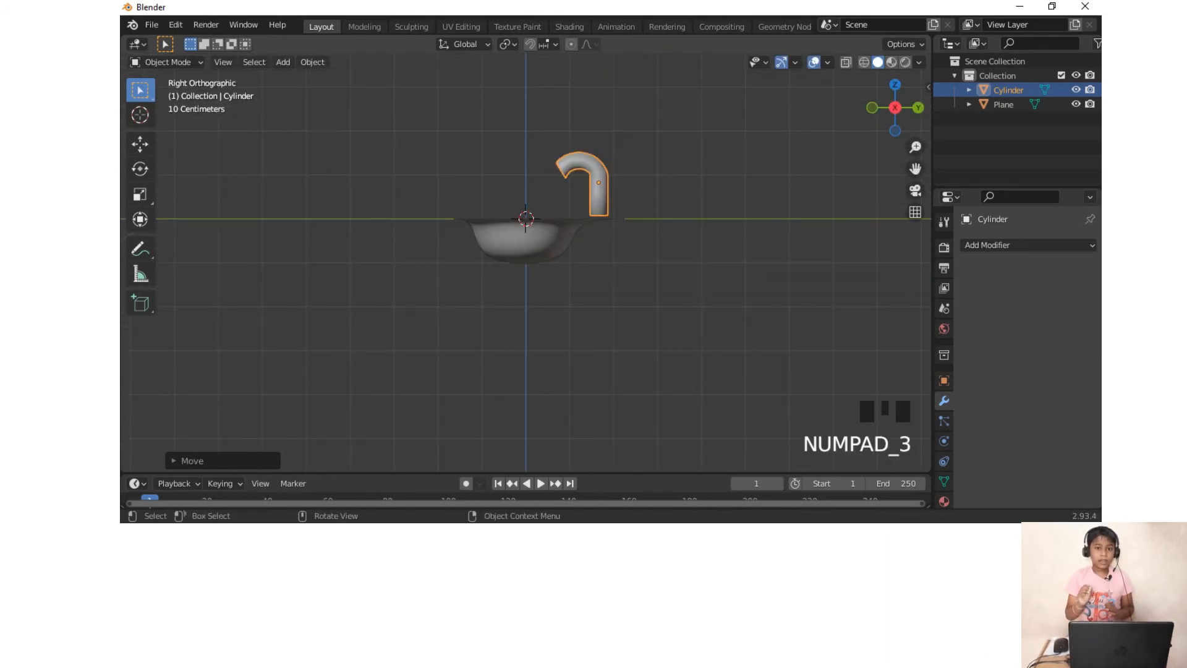
pyautogui.scroll(5, 526, 263)
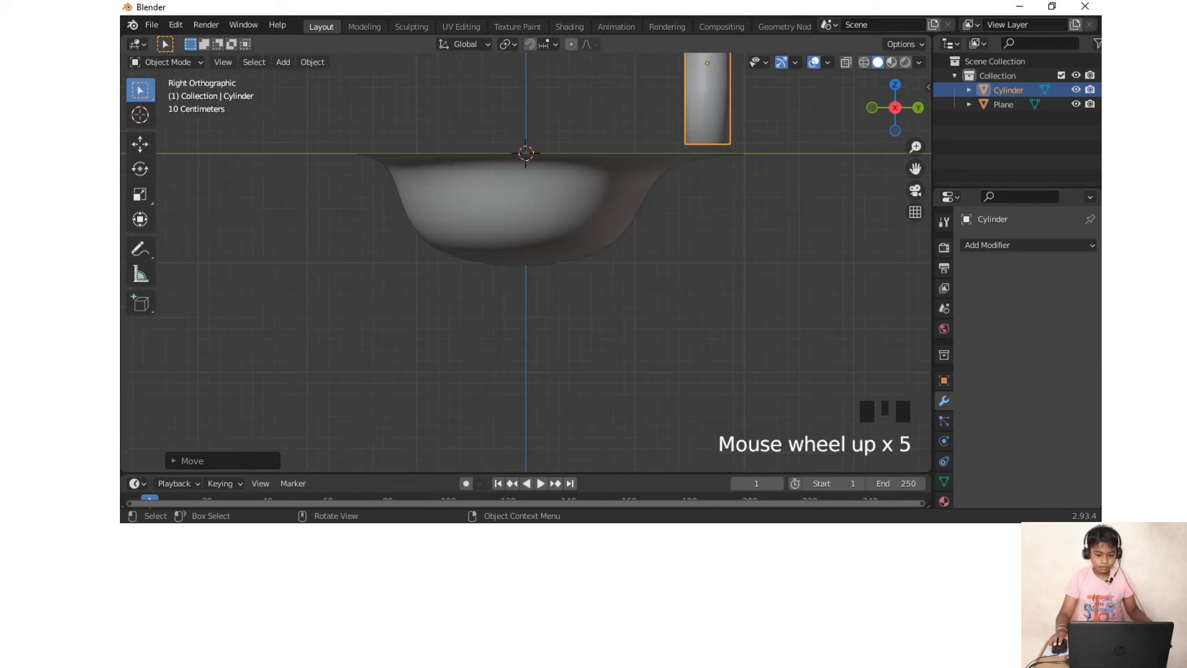
pyautogui.keyDown('shift'); pyautogui.moveTo(526, 263); pyautogui.dragTo(452, 390, button='middle'); pyautogui.keyUp('shift')
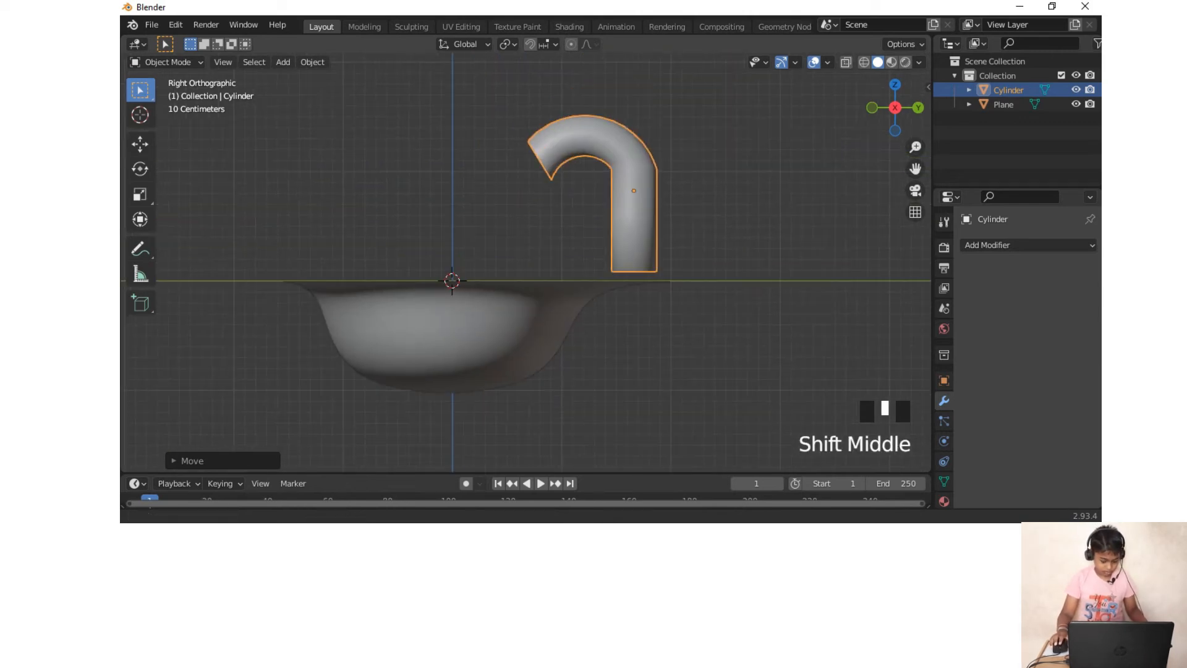
pyautogui.press('g')
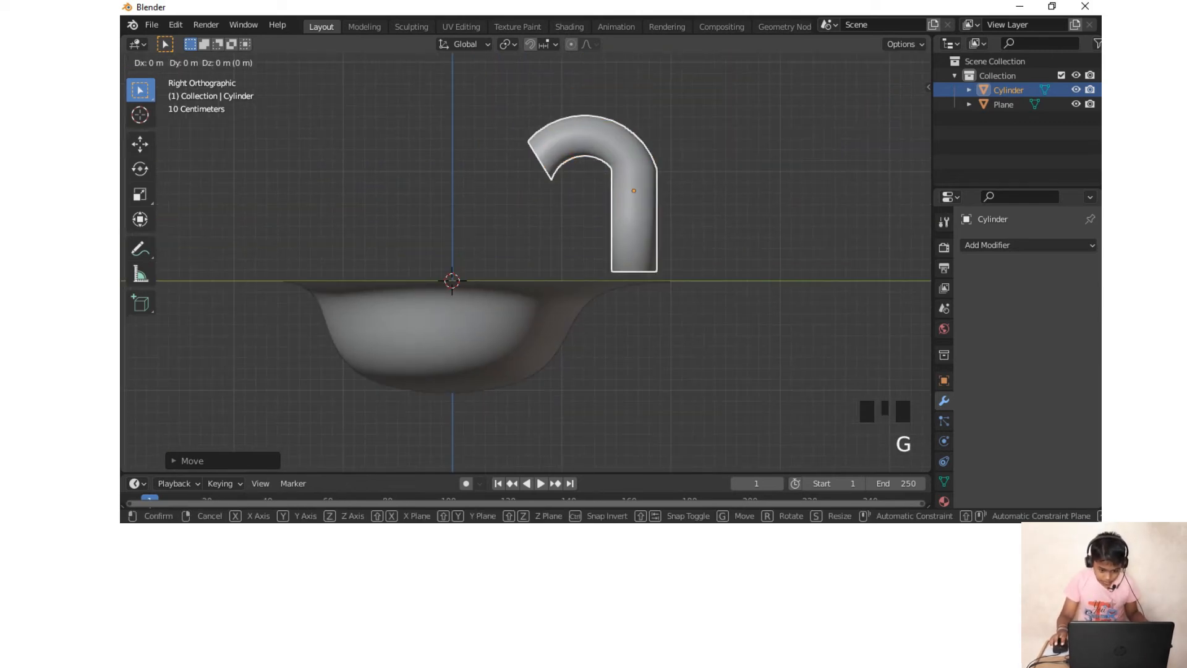
pyautogui.press('z')
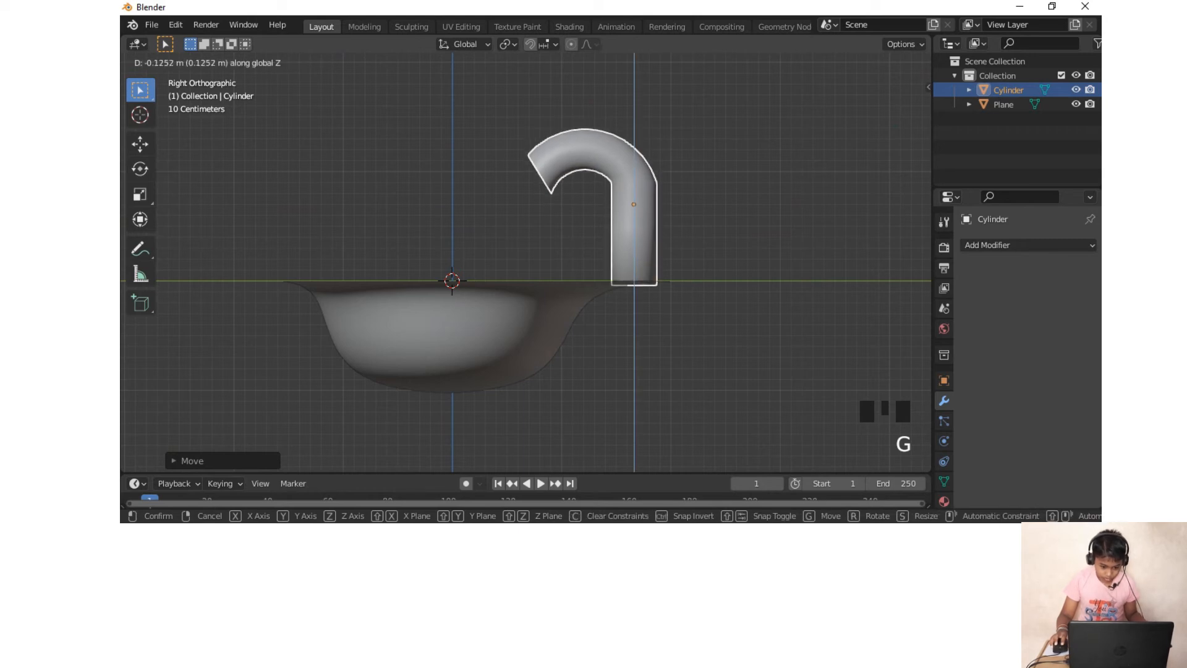
pyautogui.click(634, 204)
# Step: Move the pipe about 1.5 m along negative X toward one end of the basin's back rim
pyautogui.moveTo(525, 263); pyautogui.dragTo(864, 340, button='middle')
pyautogui.press('g')
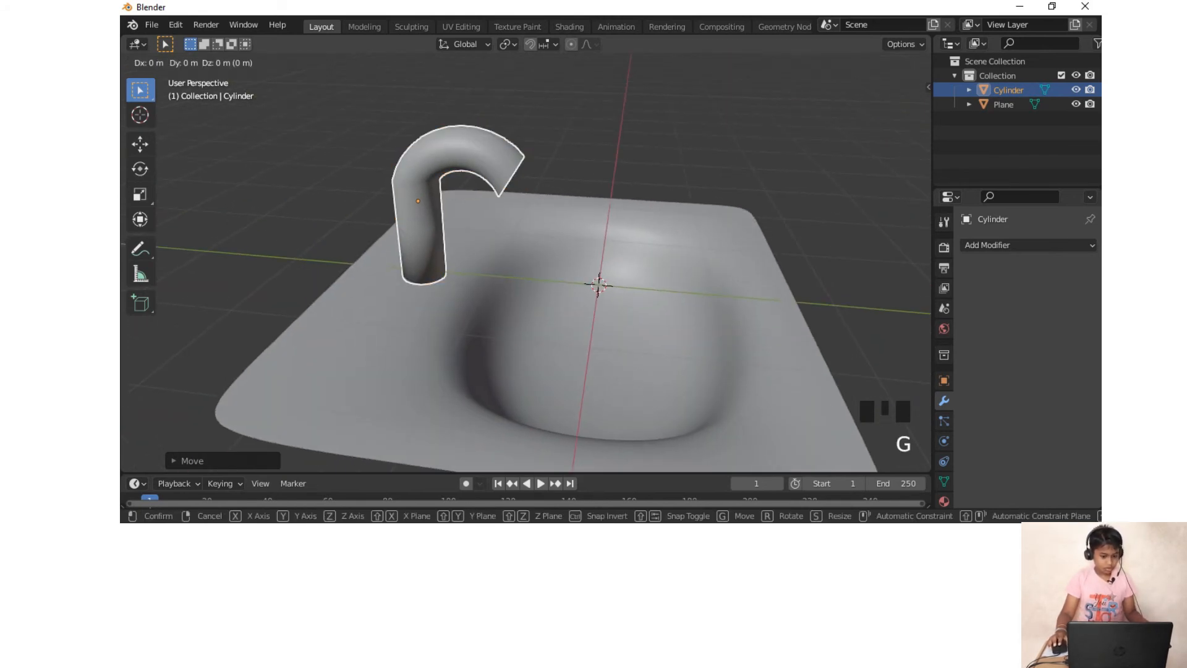
pyautogui.press('x')
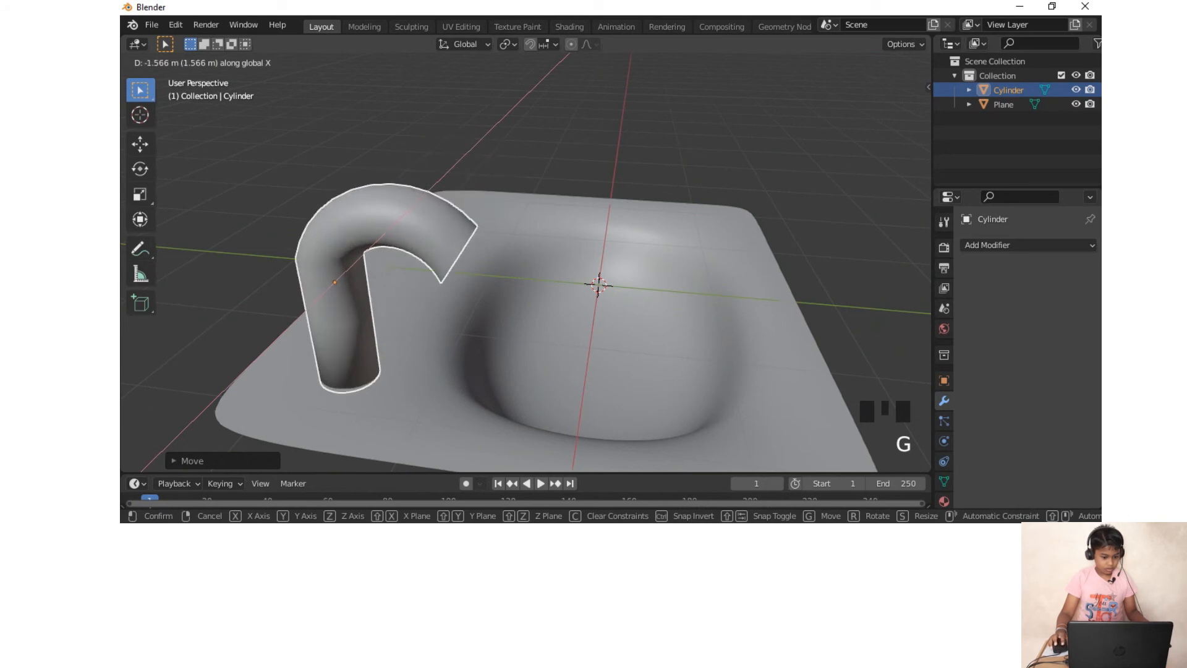
pyautogui.press('Return')
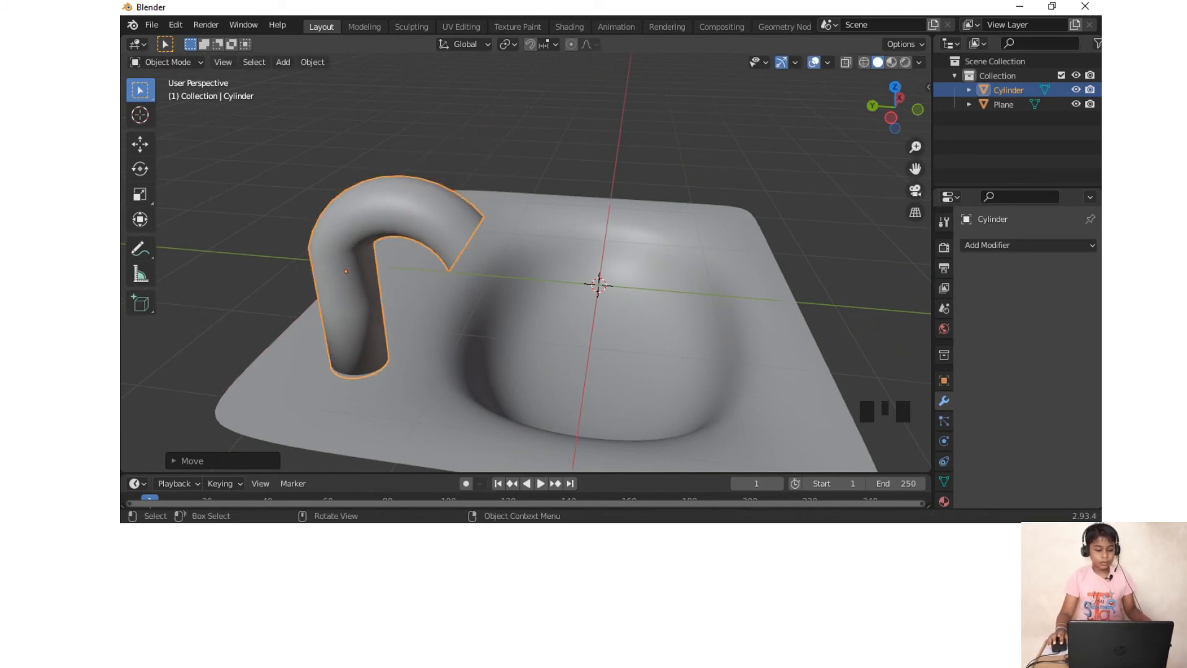
# Step: Scale the basin up uniformly to about 1.21 to make more room around the pipe
pyautogui.click(599, 347)
pyautogui.press('s')
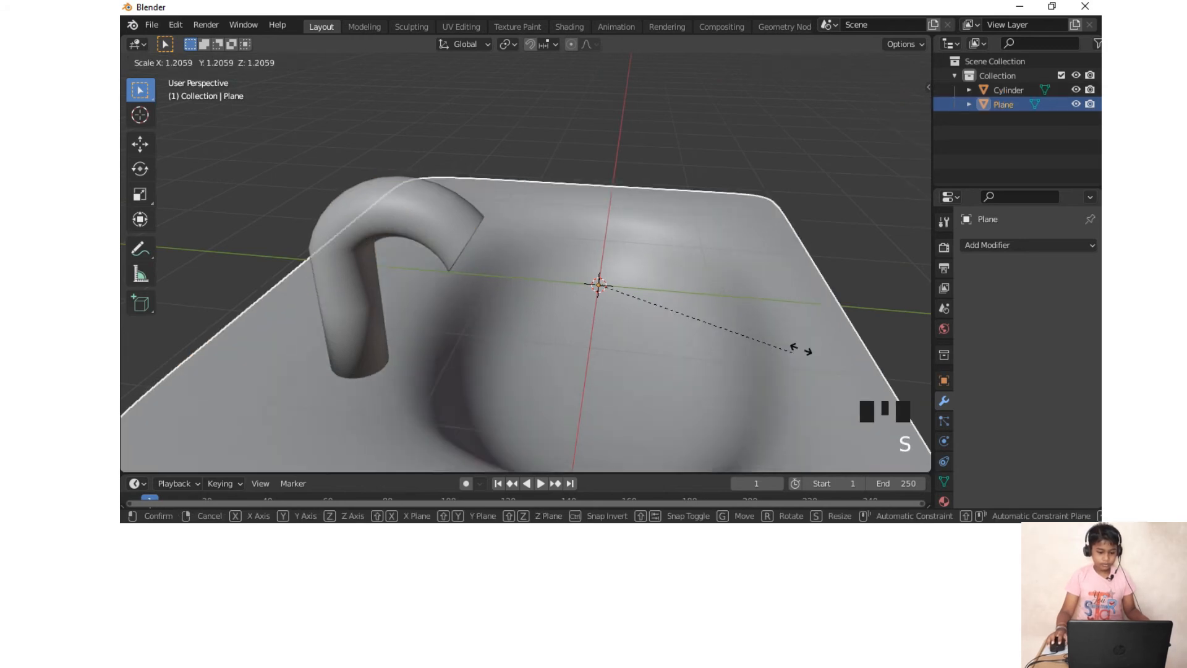
pyautogui.click(801, 350)
pyautogui.scroll(-2, 801, 350)
pyautogui.moveTo(801, 350); pyautogui.dragTo(761, 363, button='middle')
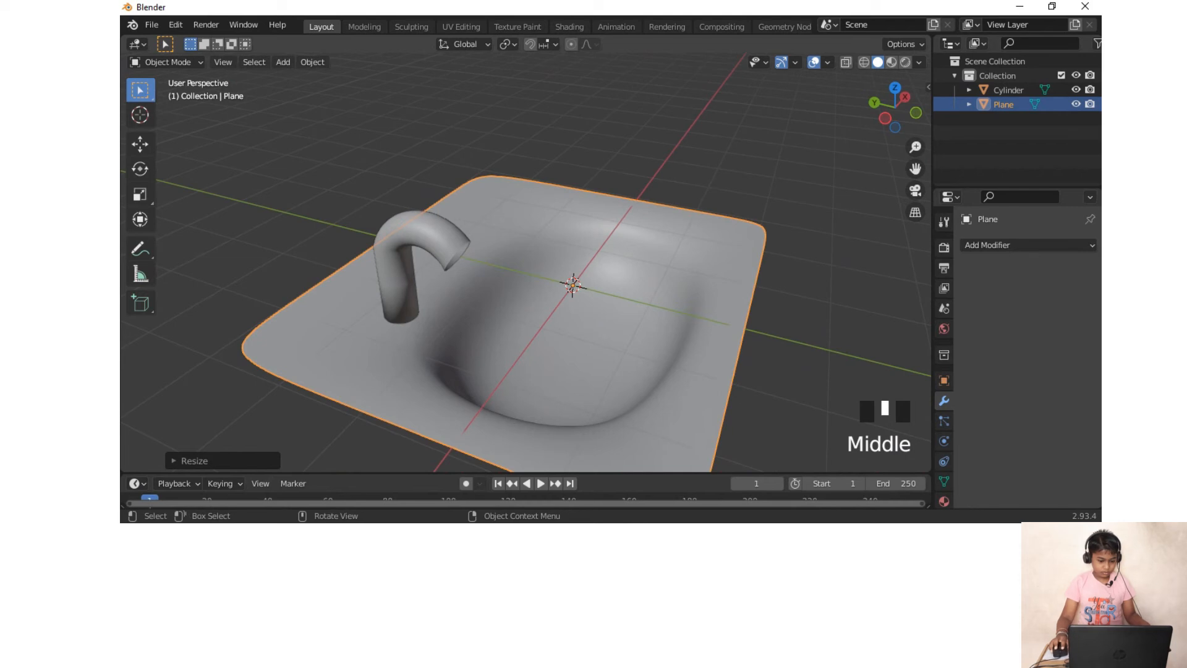
# Step: Shift the pipe about 0.17 m along Y, farther back on the enlarged basin's rim
pyautogui.click(399, 285)
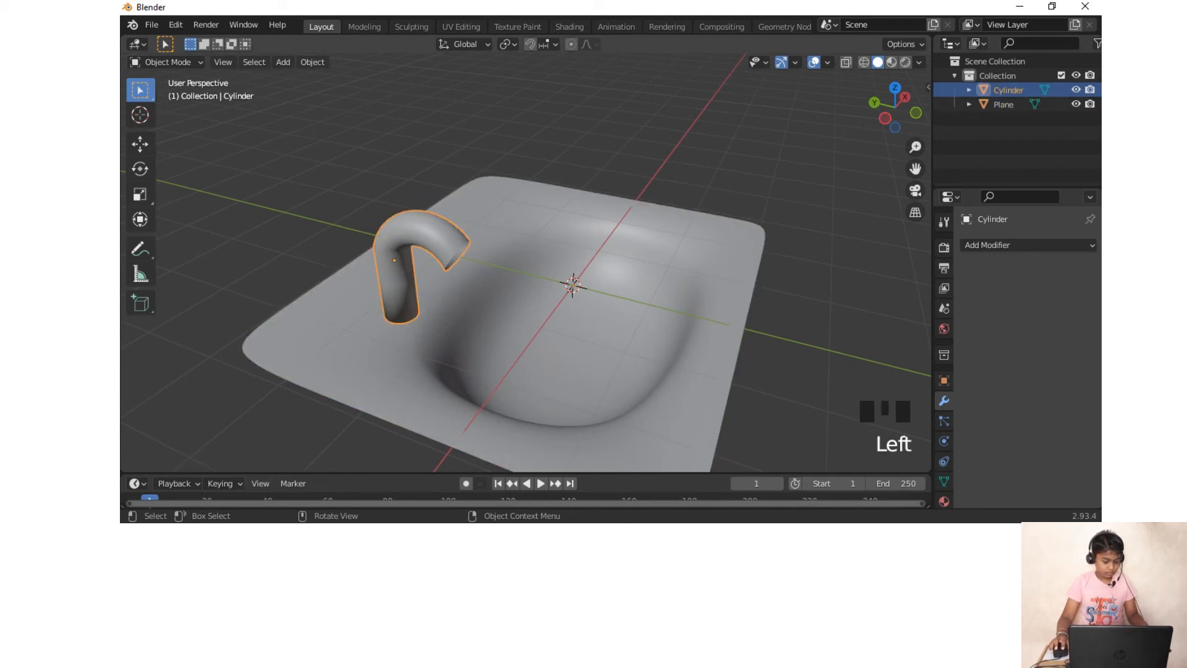
pyautogui.press('g')
pyautogui.press('y')
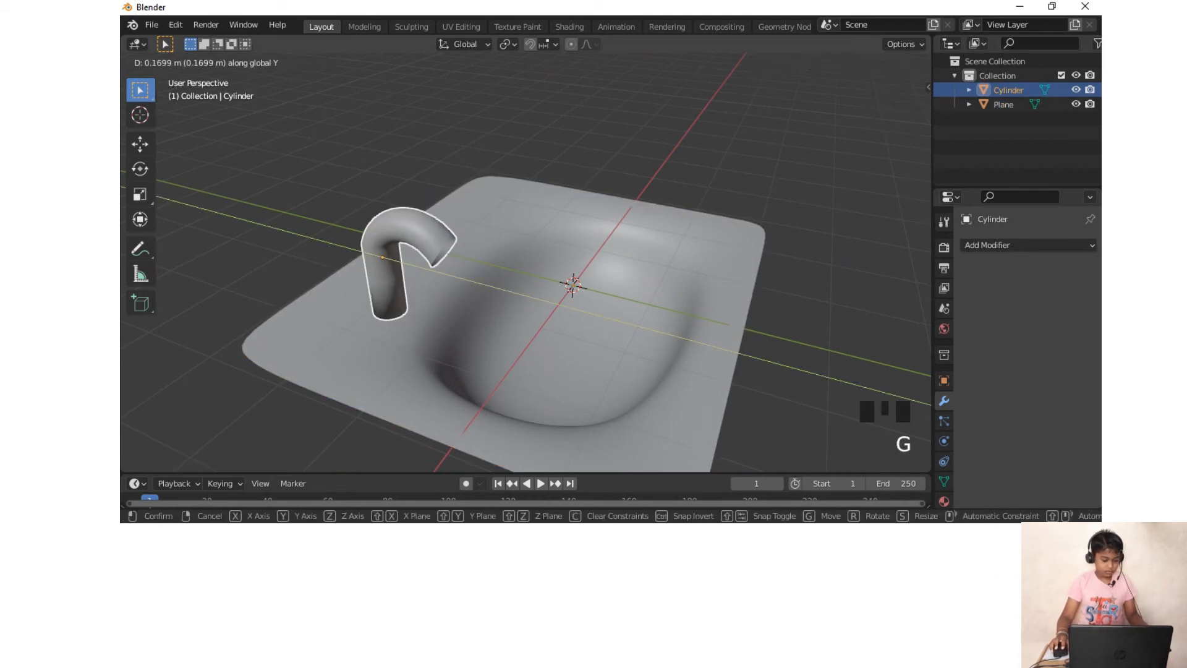
pyautogui.click(387, 281)
pyautogui.moveTo(387, 281); pyautogui.dragTo(522, 307, button='middle')
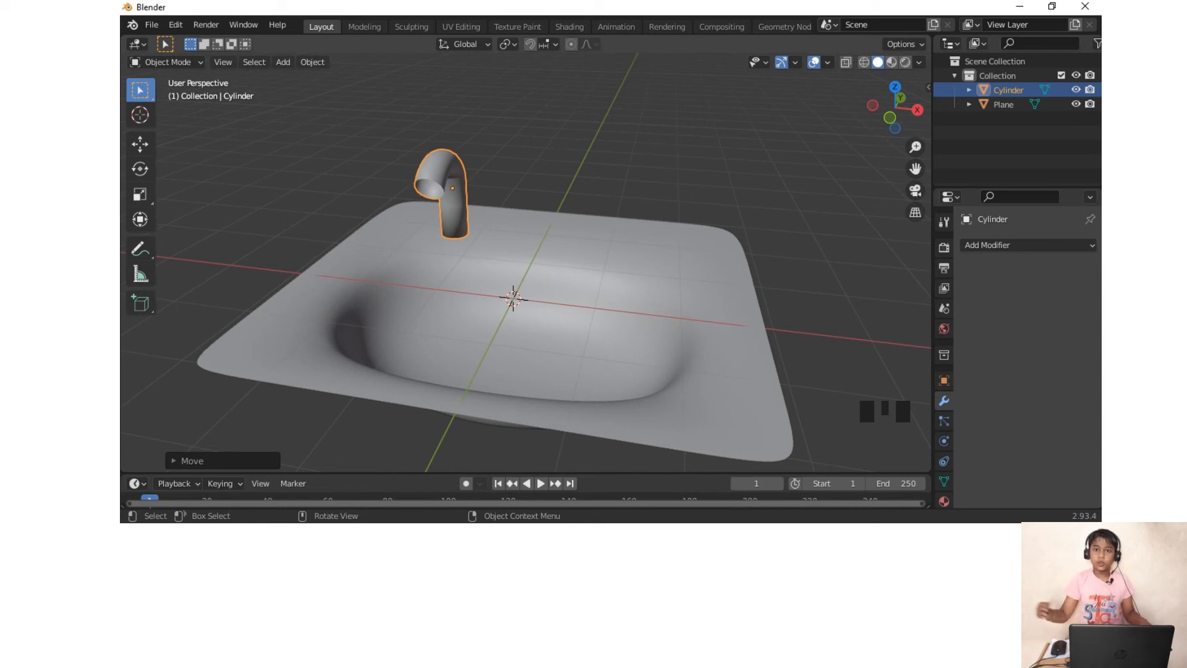
# Step: Duplicate the pipe and place the copy about 1.3 m along X, near the middle of the back rim
pyautogui.hotkey('shift', 'd')
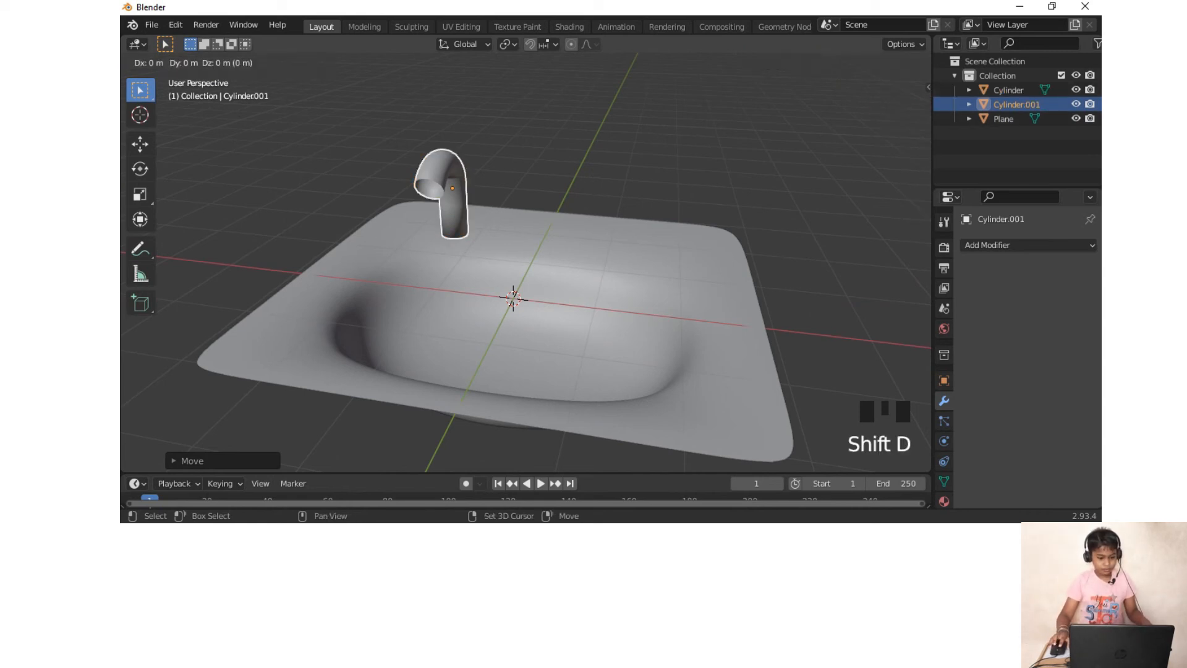
pyautogui.press('x')
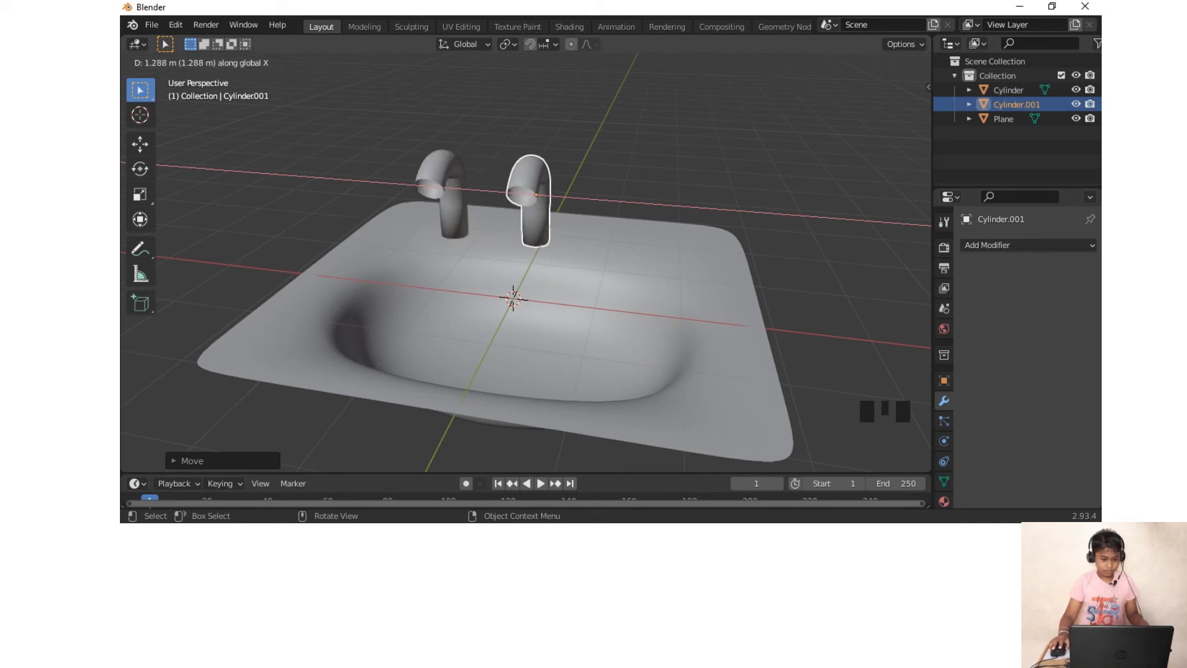
pyautogui.click(543, 195)
# Step: Duplicate the middle pipe and place the third pipe about 0.93 m farther along X
pyautogui.moveTo(543, 195); pyautogui.dragTo(579, 197, button='middle')
pyautogui.hotkey('shift', 'd')
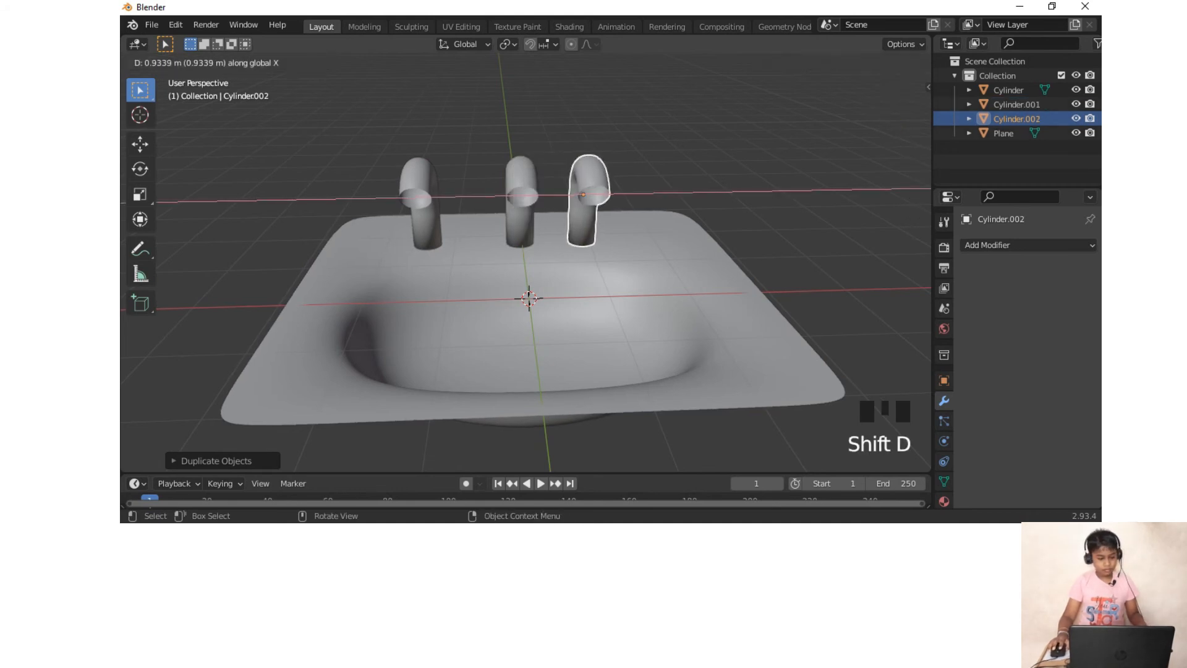
pyautogui.click(584, 195)
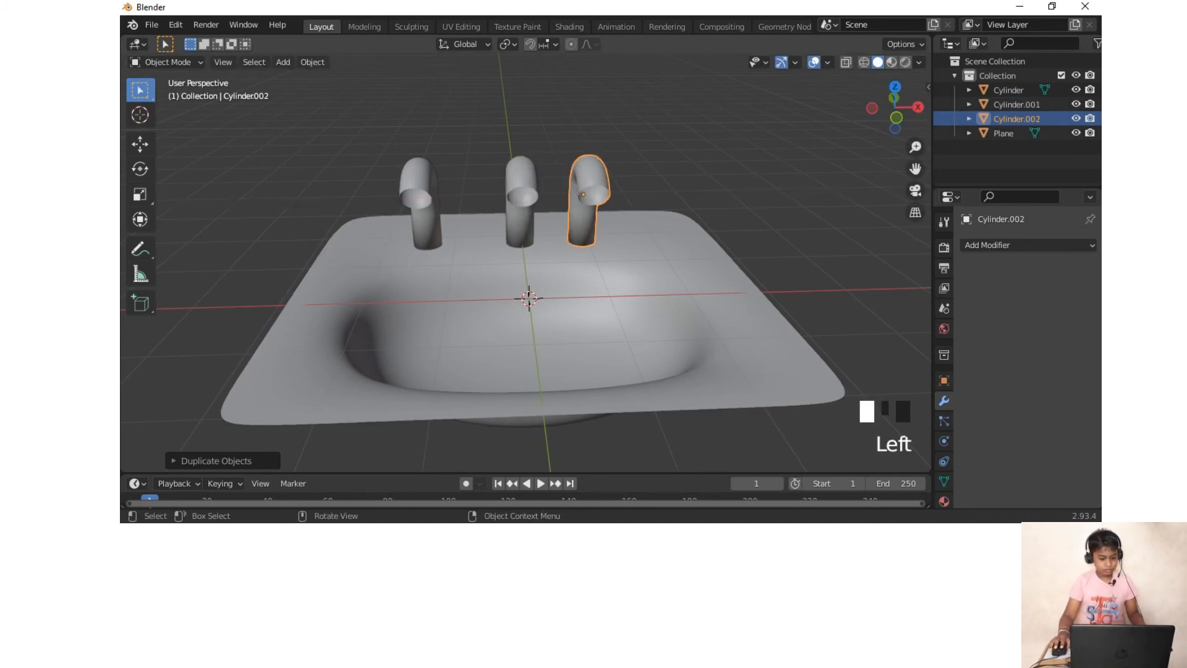
# Step: Move the middle pipe about 0.2 m along negative X to even out the spacing between the three pipes
pyautogui.click(521, 198)
pyautogui.press('g')
pyautogui.press('x')
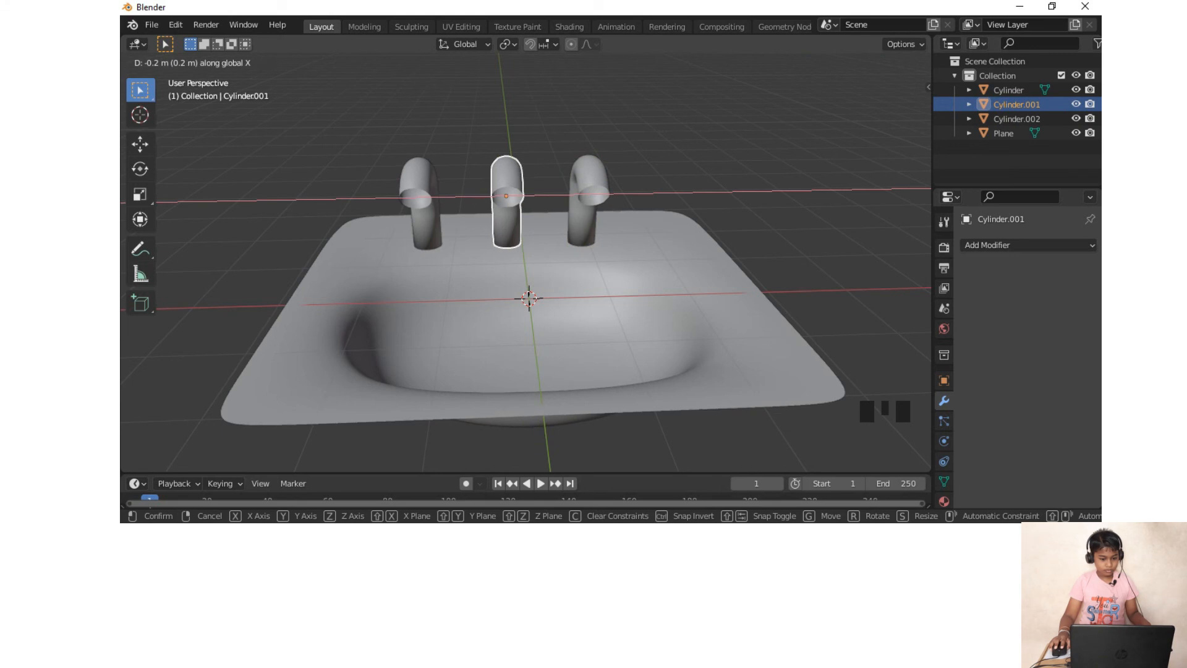
pyautogui.press('Return')
pyautogui.moveTo(529, 299); pyautogui.dragTo(903, 269, button='middle')
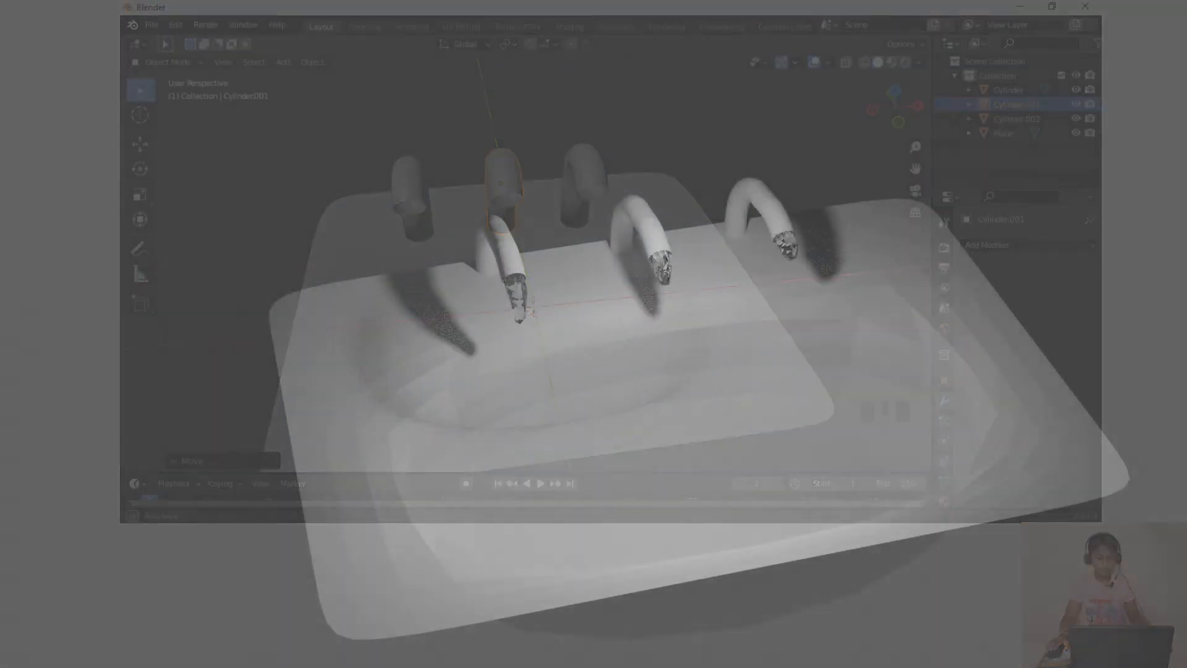